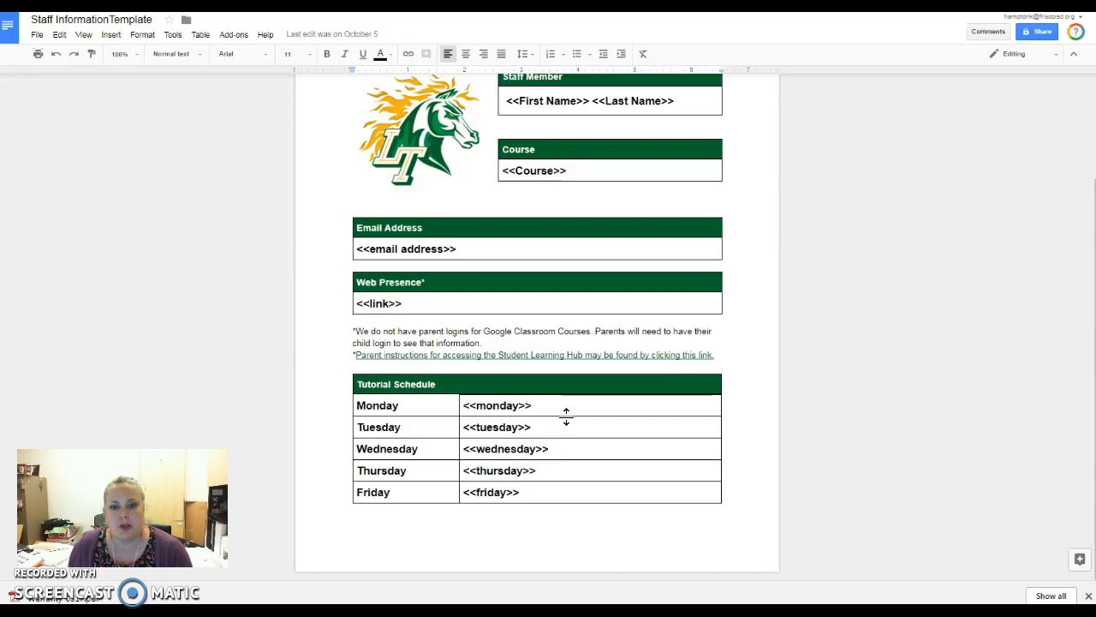
Step: Examine the merge tags in the Staff Information template, highlighting the <<First Name>> tag under Staff Member
scroll(566, 416, up, 2)
click(594, 178)
drag(593, 179, 505, 168)
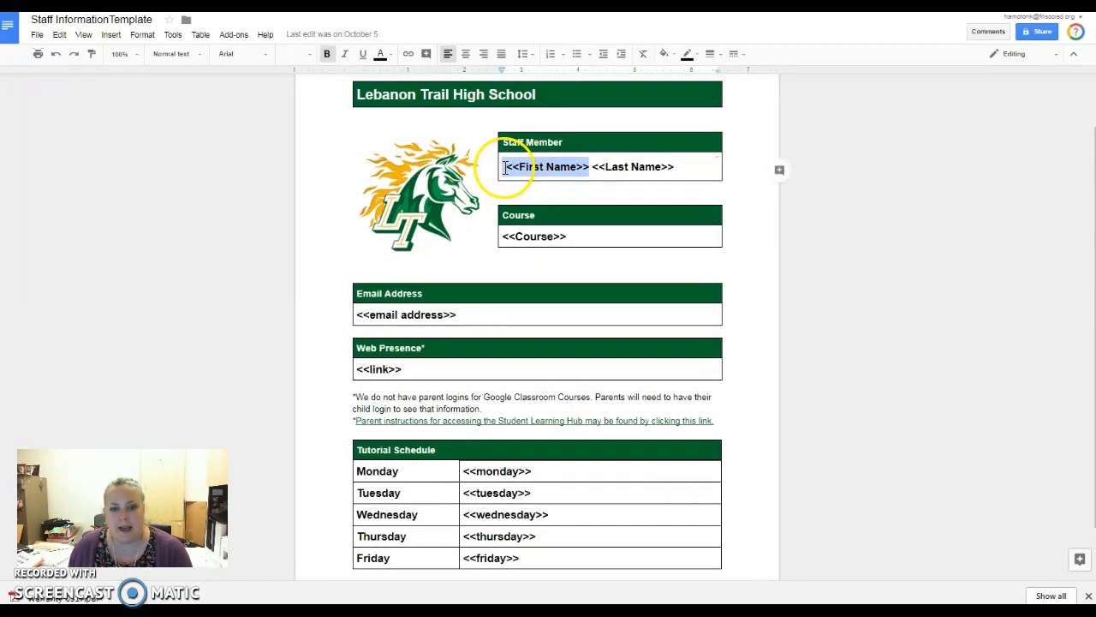
click(577, 167)
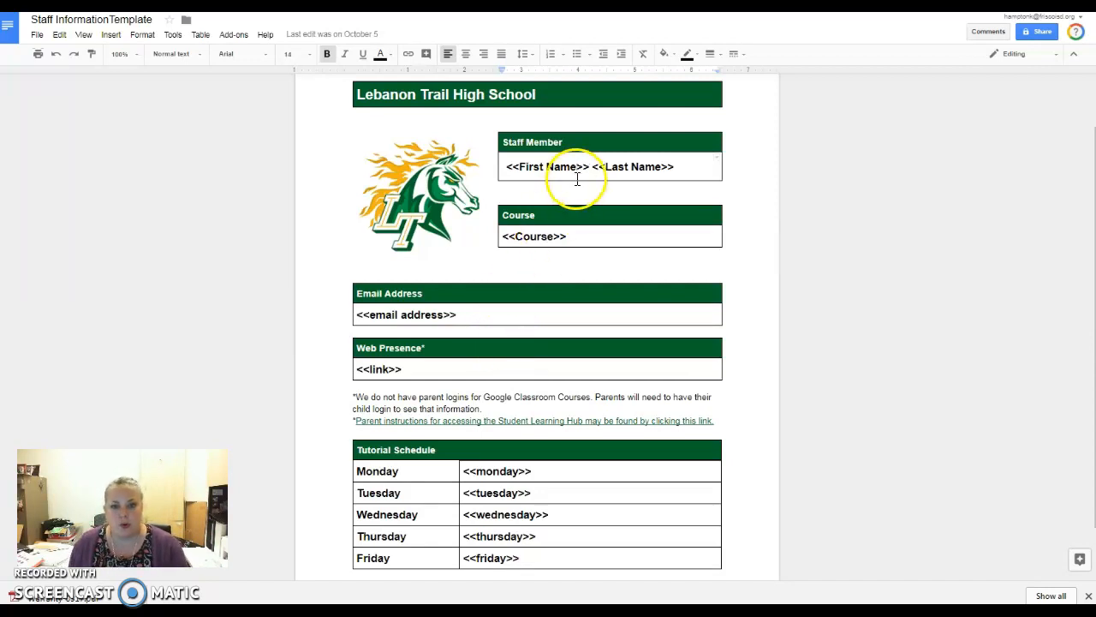
drag(590, 167, 508, 169)
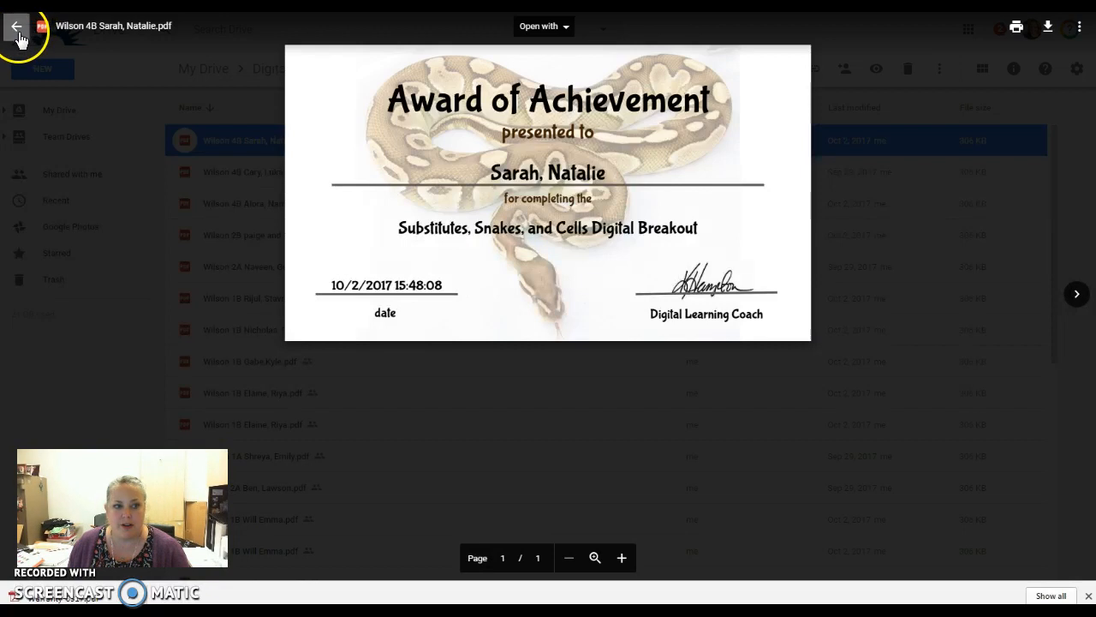
Step: Close the certificate PDF preview and go up to the Substitutes Snakes and Cells folder
click(17, 29)
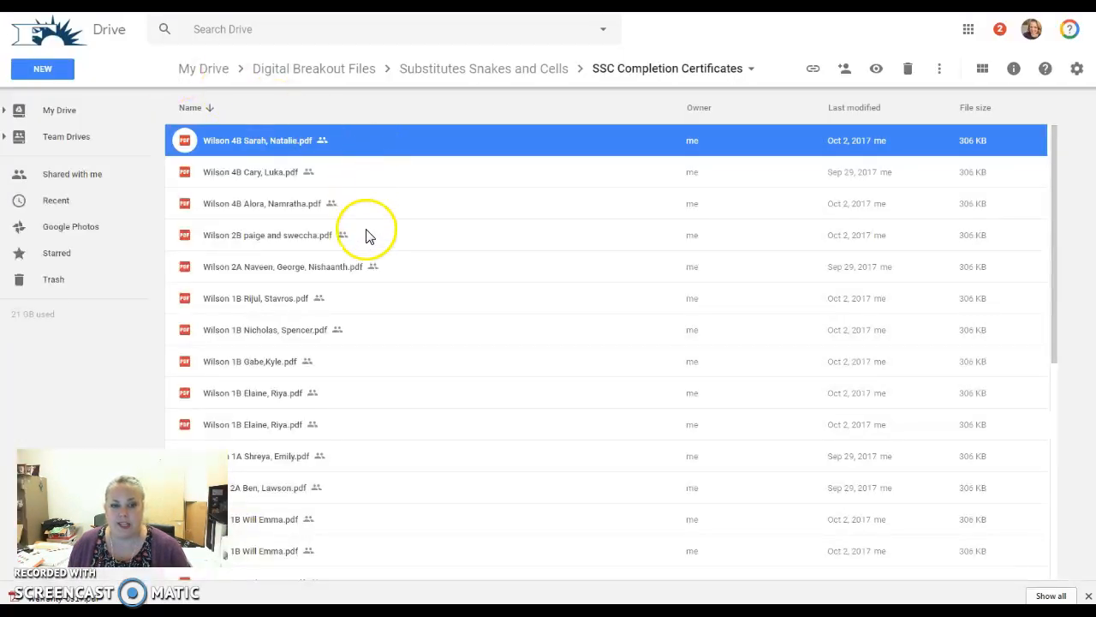
click(527, 70)
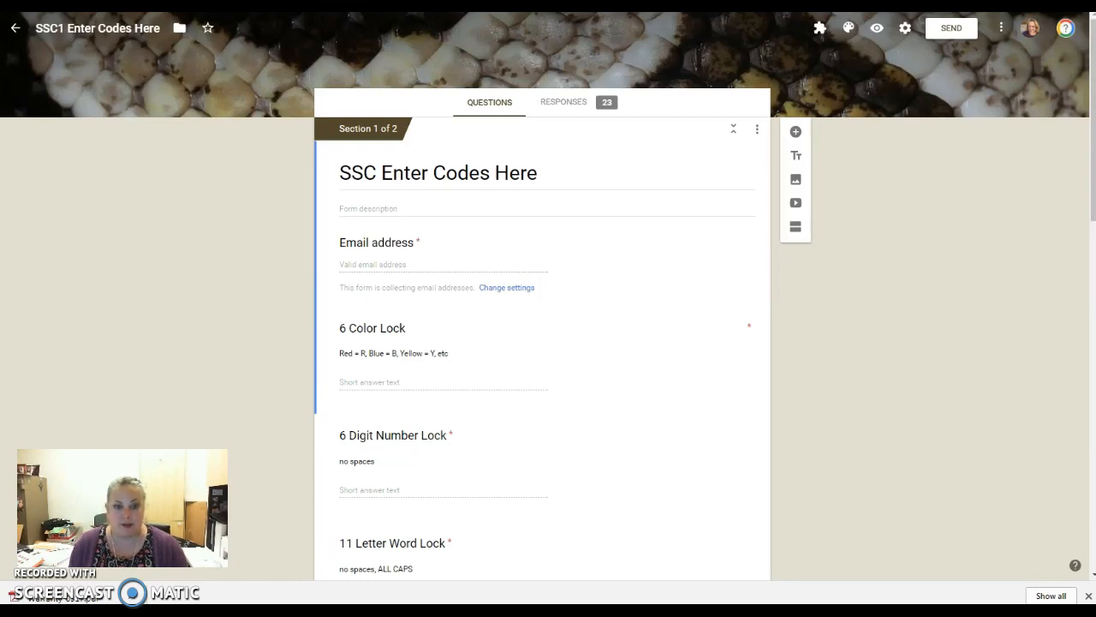
Step: Check the code-entry form's general settings without changing them, and review the questions in both form sections
click(906, 32)
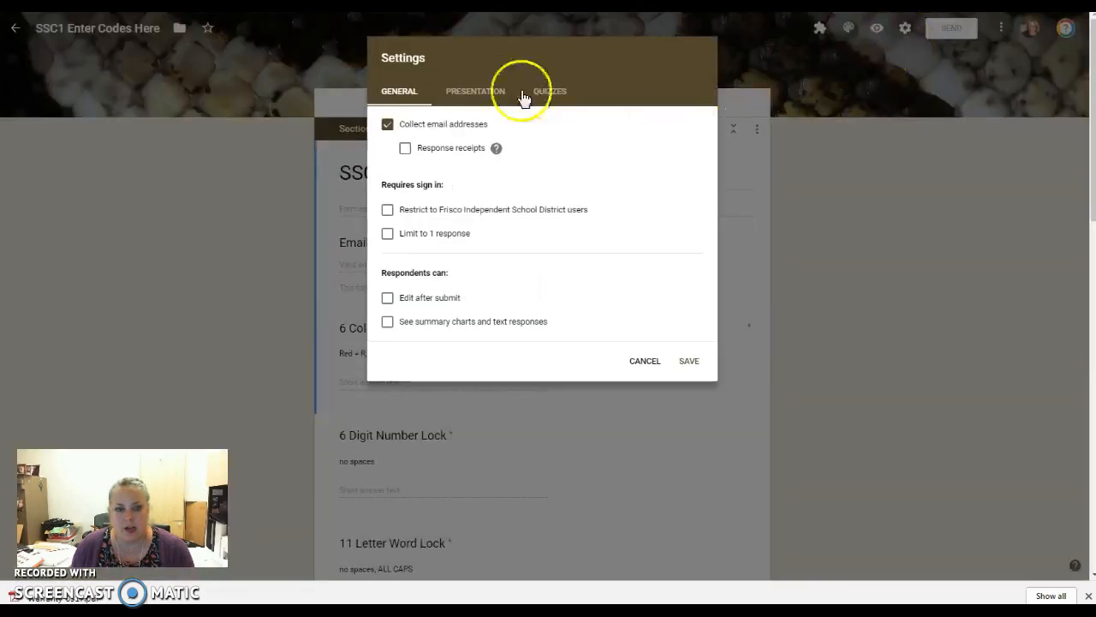
click(645, 361)
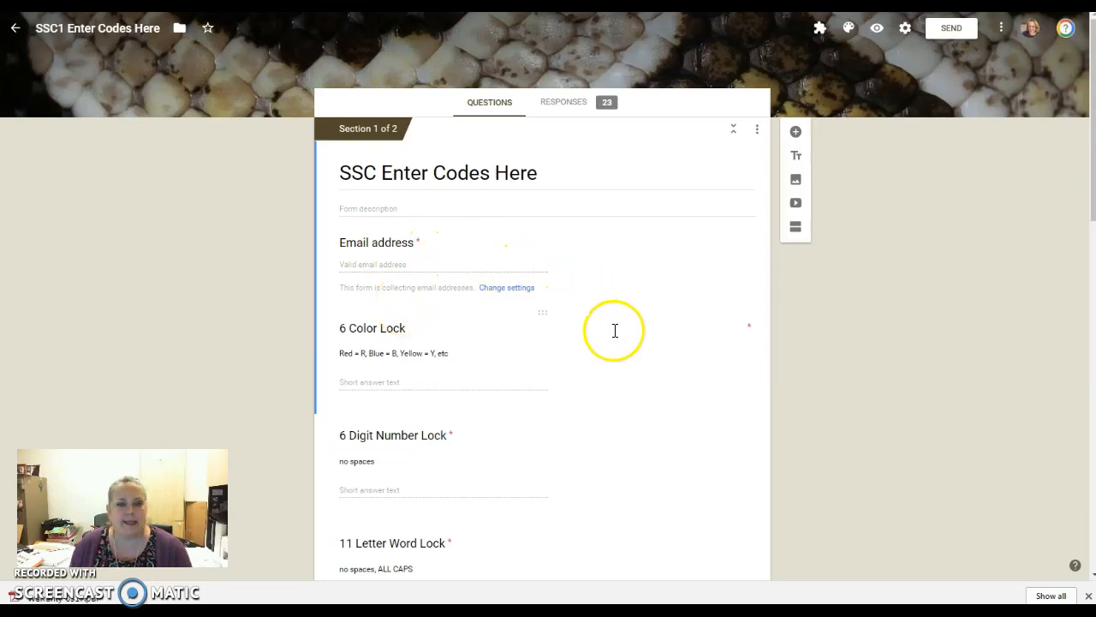
scroll(621, 361, down, 3)
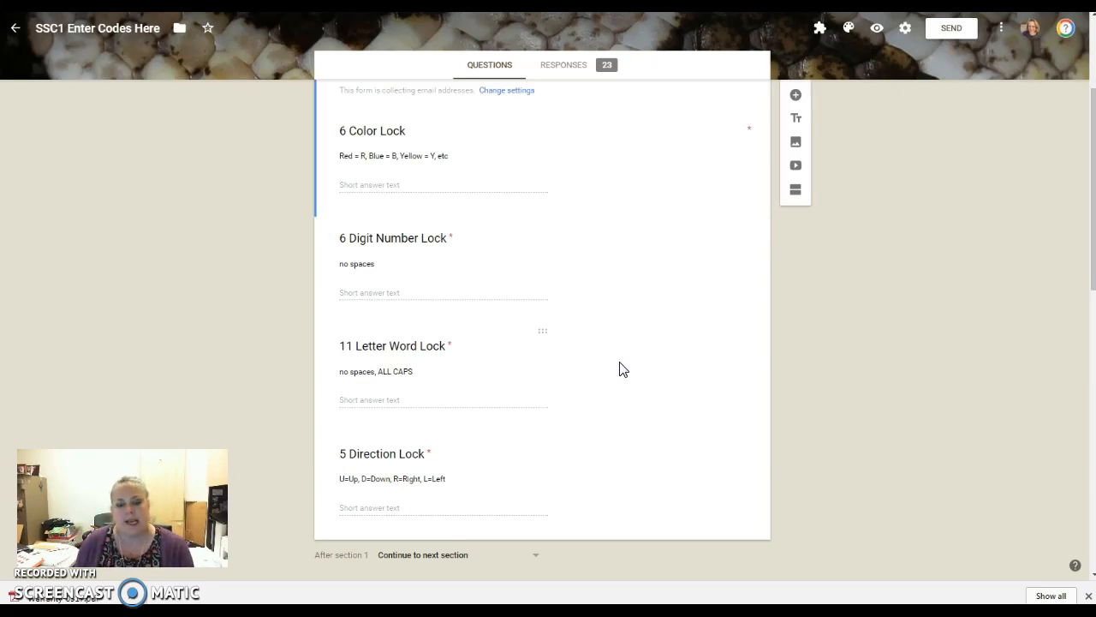
scroll(623, 369, down, 5)
scroll(621, 367, down, 1)
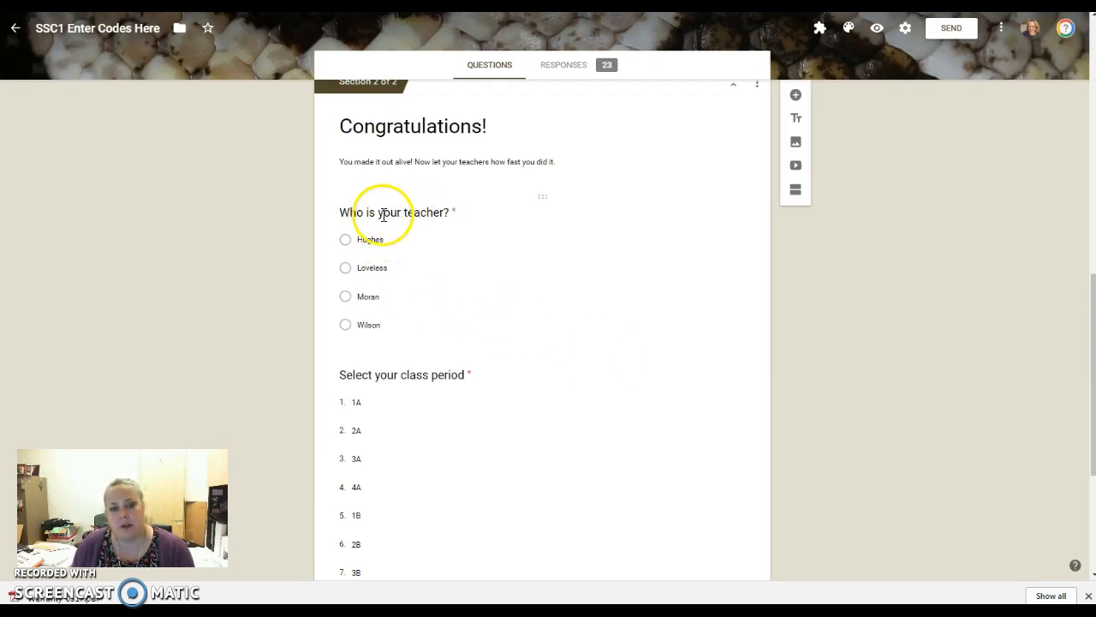
scroll(383, 215, down, 1)
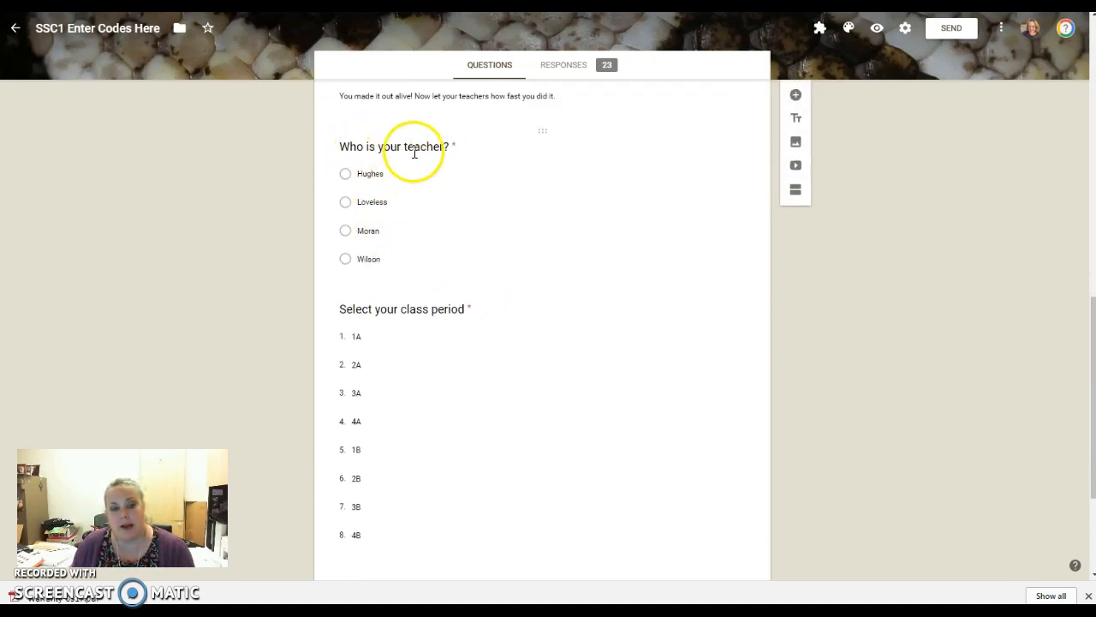
scroll(452, 325, down, 3)
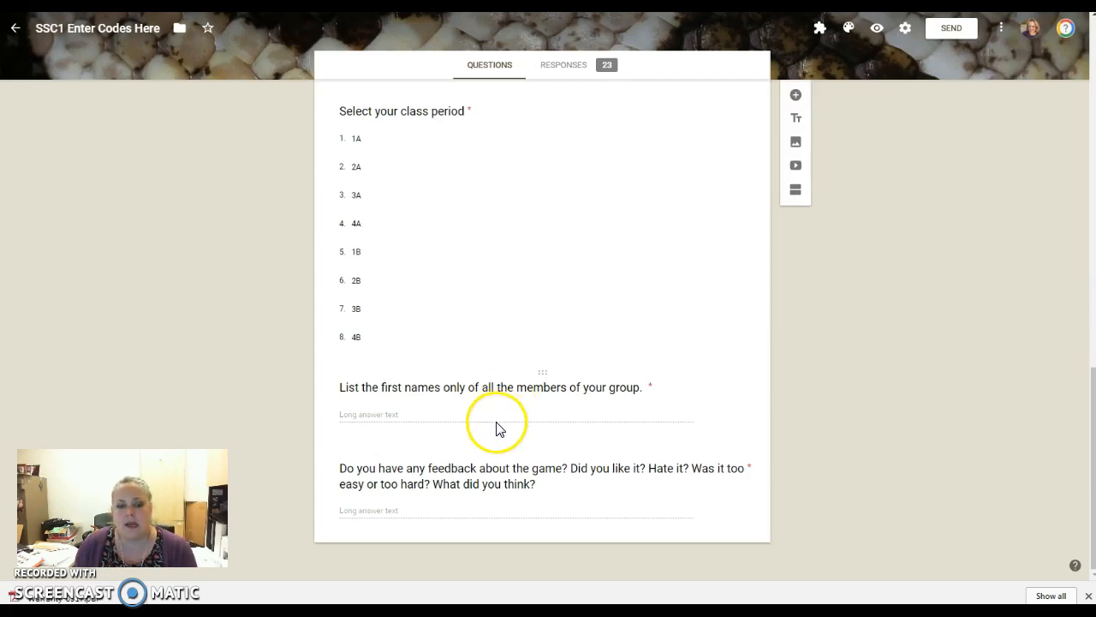
scroll(514, 412, up, 2)
scroll(514, 412, up, 10)
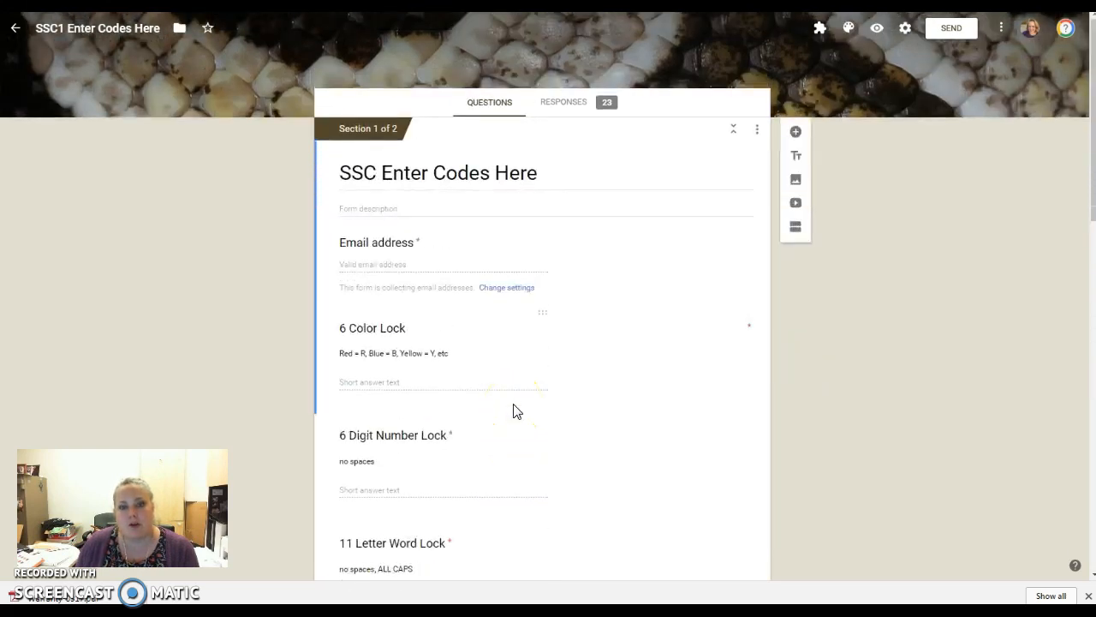
Step: Display the form's responses and open them in the linked spreadsheet
click(570, 104)
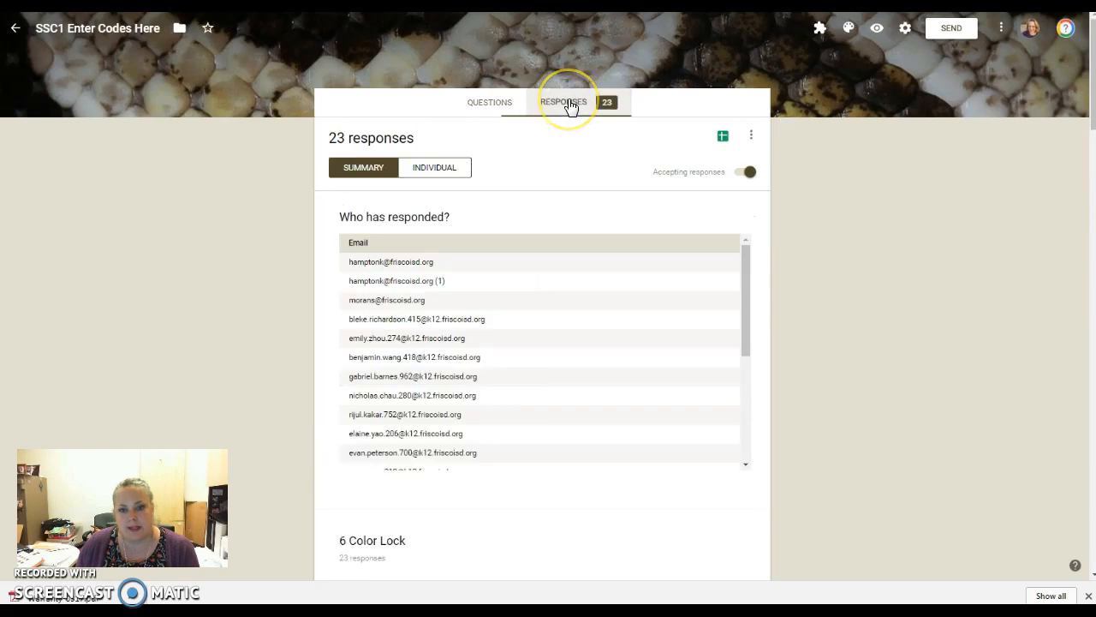
click(724, 138)
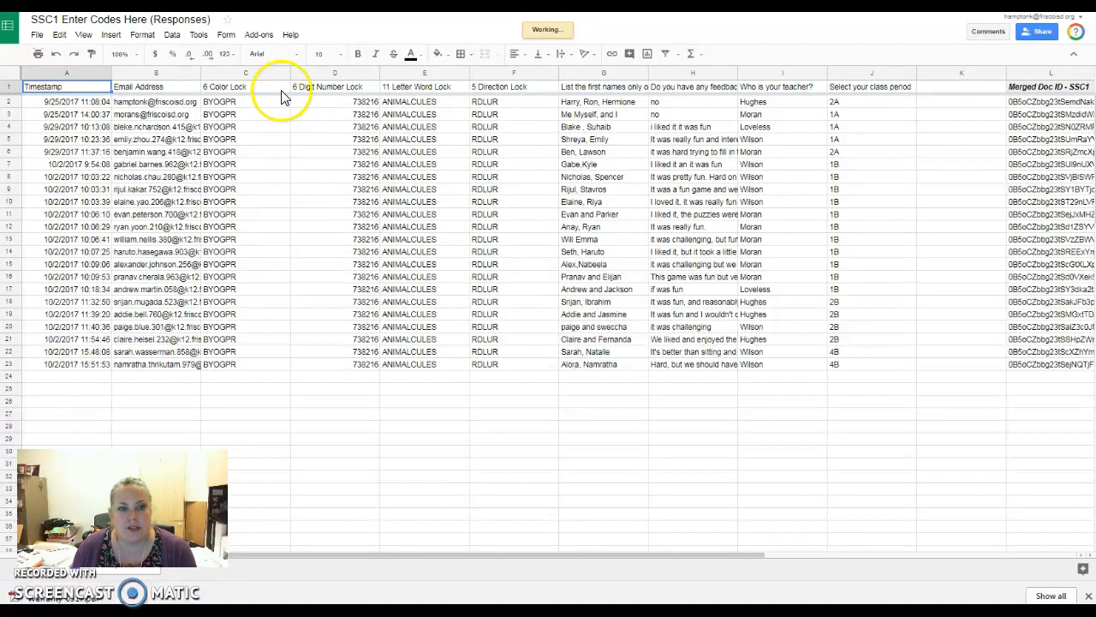
Step: Launch the autoCrat add-on on the responses spreadsheet
click(262, 40)
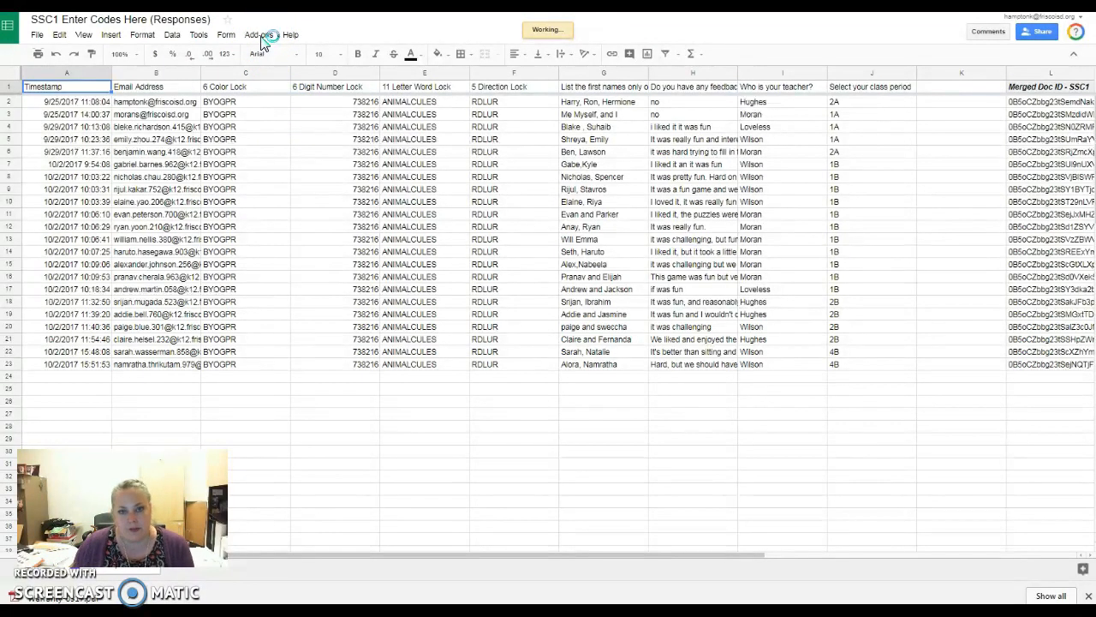
click(262, 39)
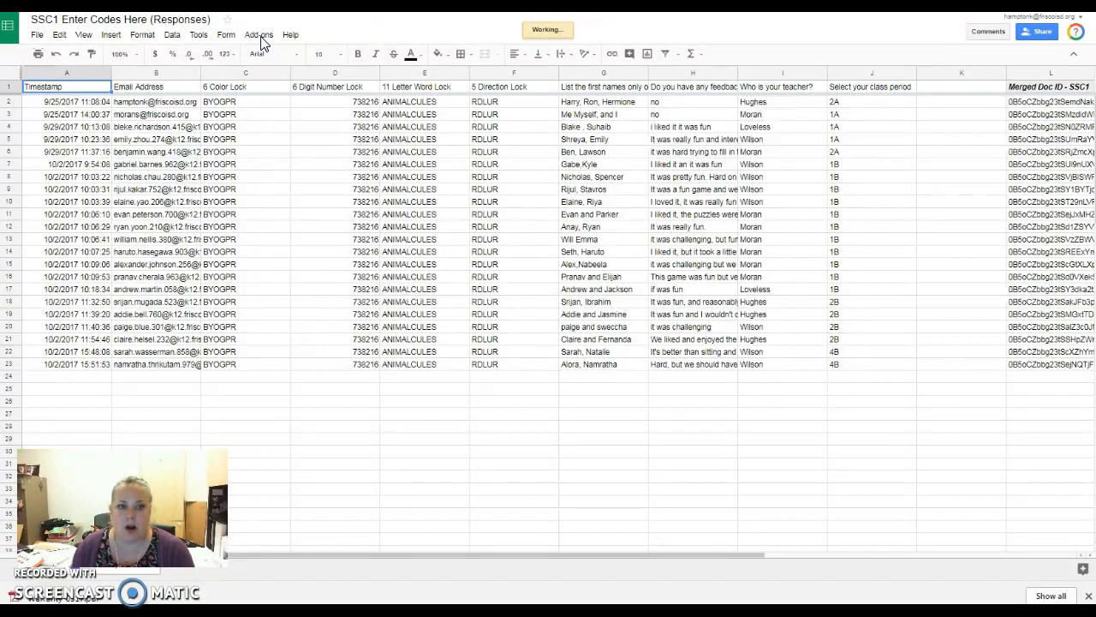
click(273, 39)
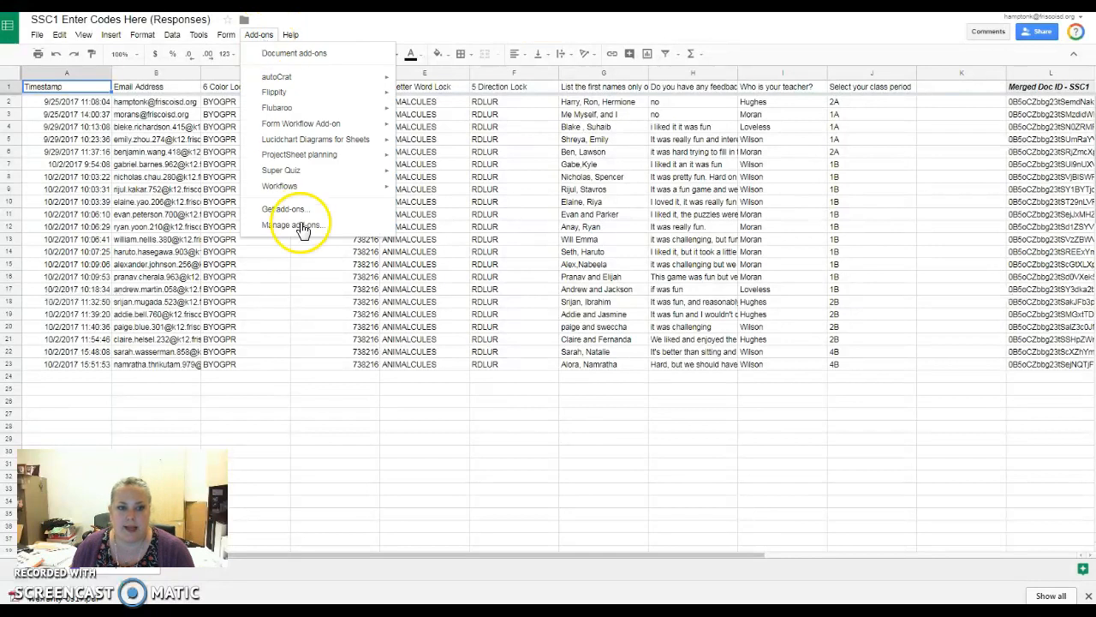
click(347, 39)
click(259, 36)
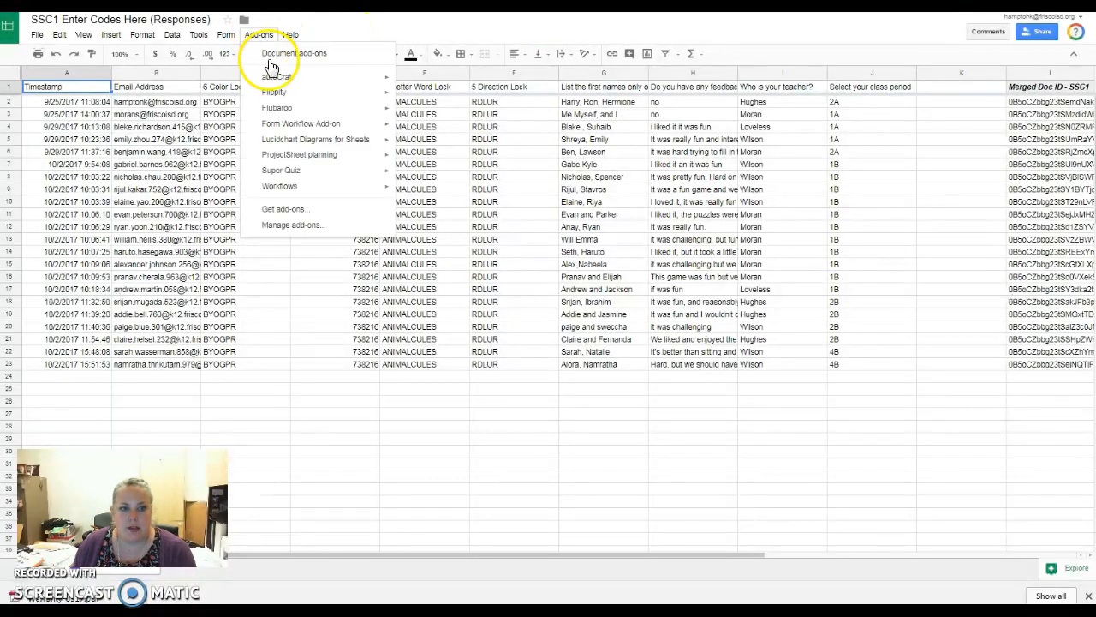
mouse_move(274, 78)
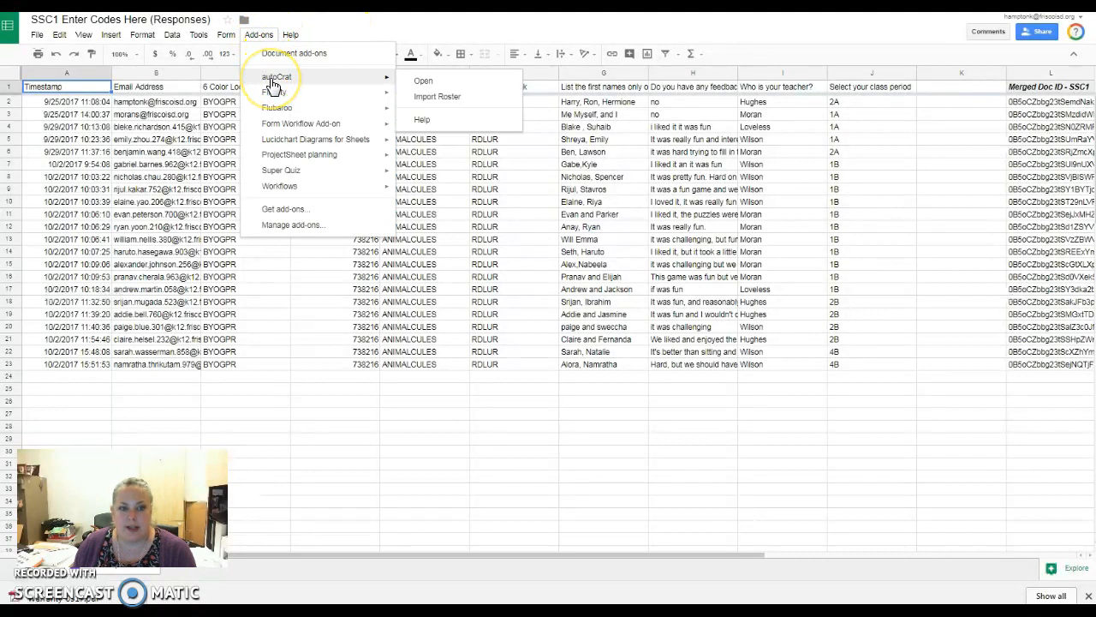
click(425, 82)
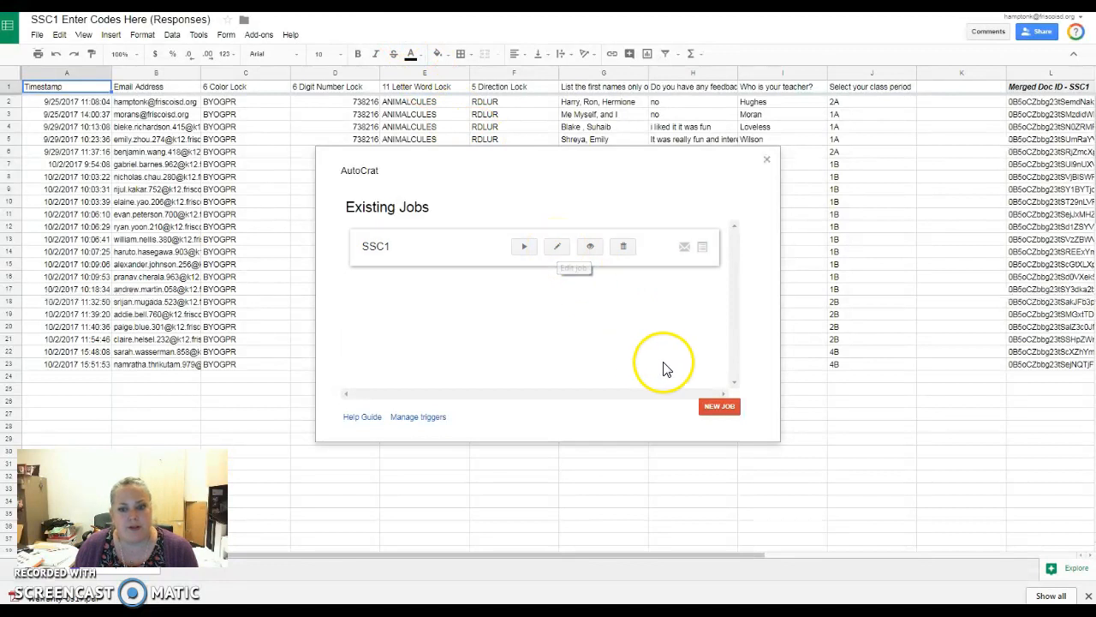
Step: Open the existing SSC1 merge job for editing, keep its job name and continue to template selection
click(559, 248)
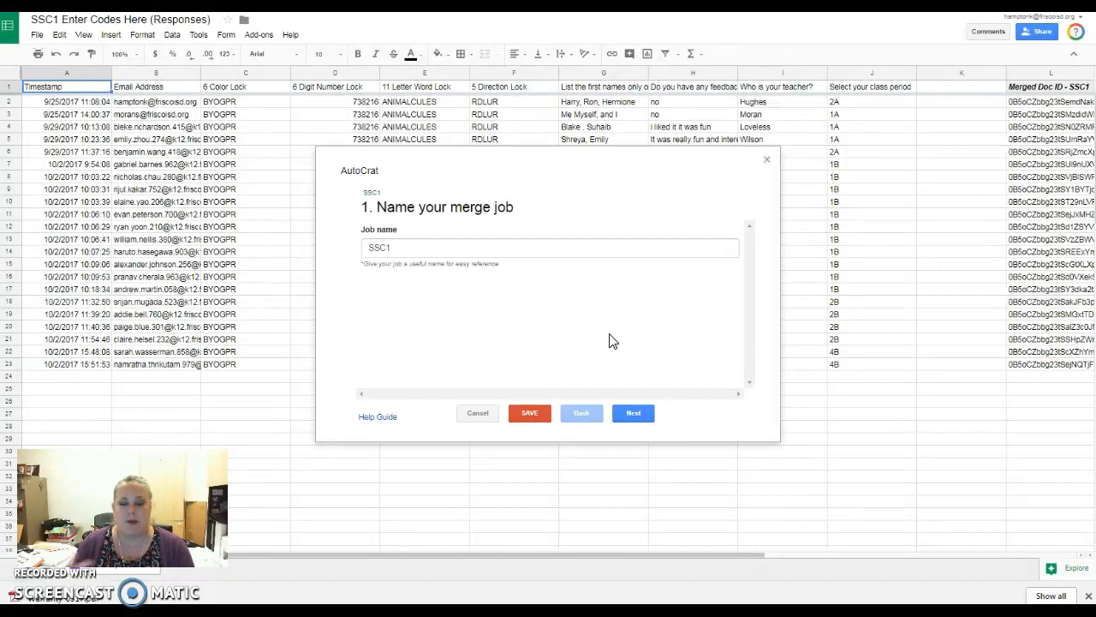
click(424, 251)
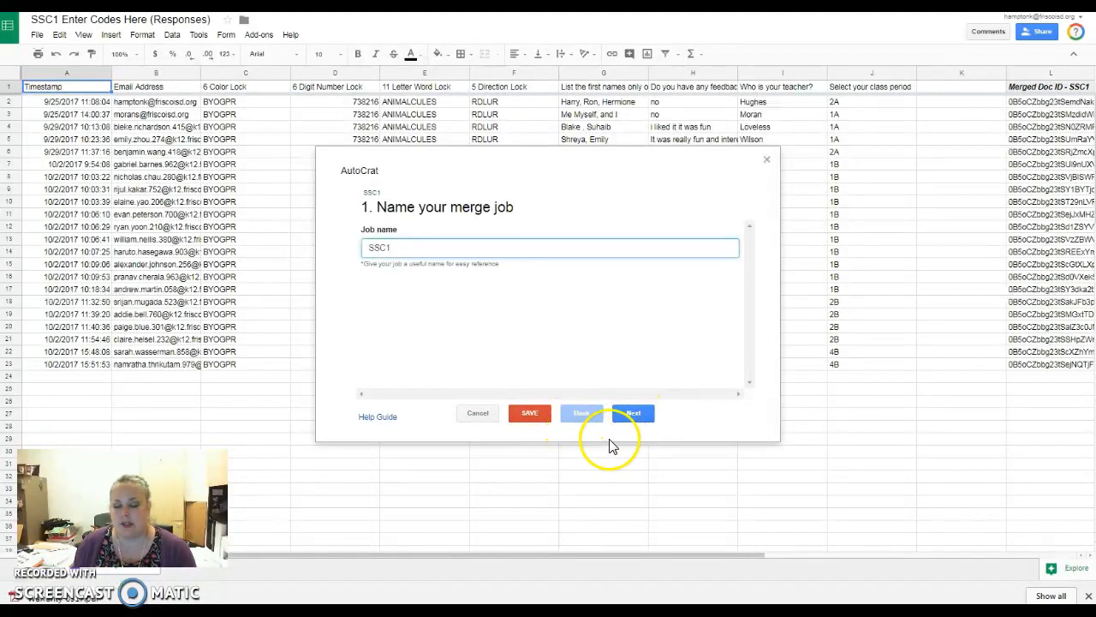
click(635, 413)
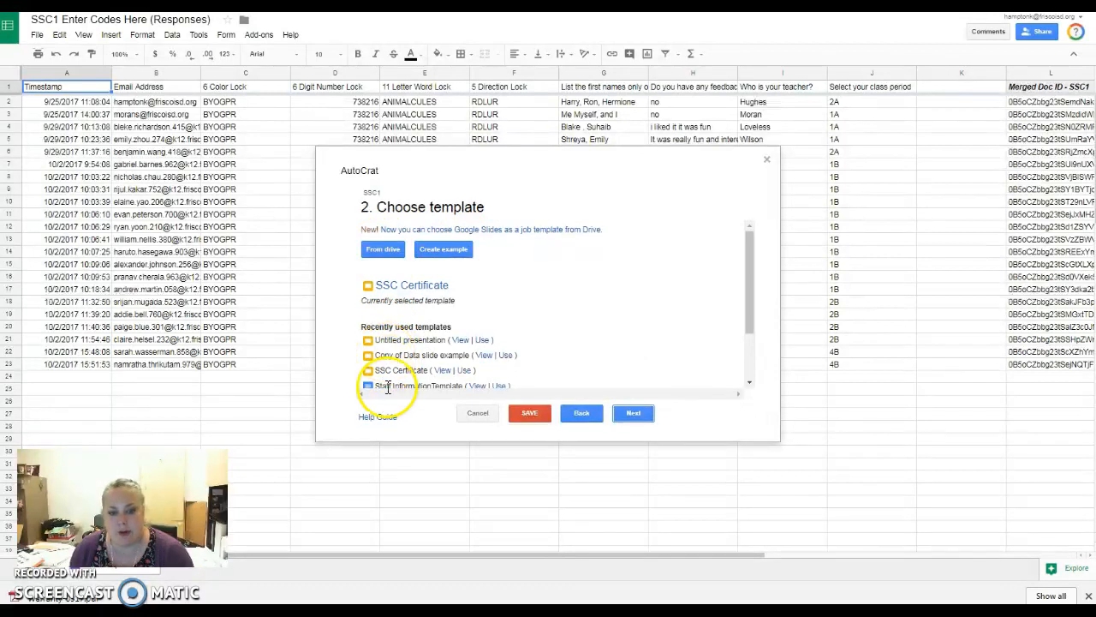
Step: Search Drive for "SSC Certificate" and choose that slide file as the merge job's template
click(385, 251)
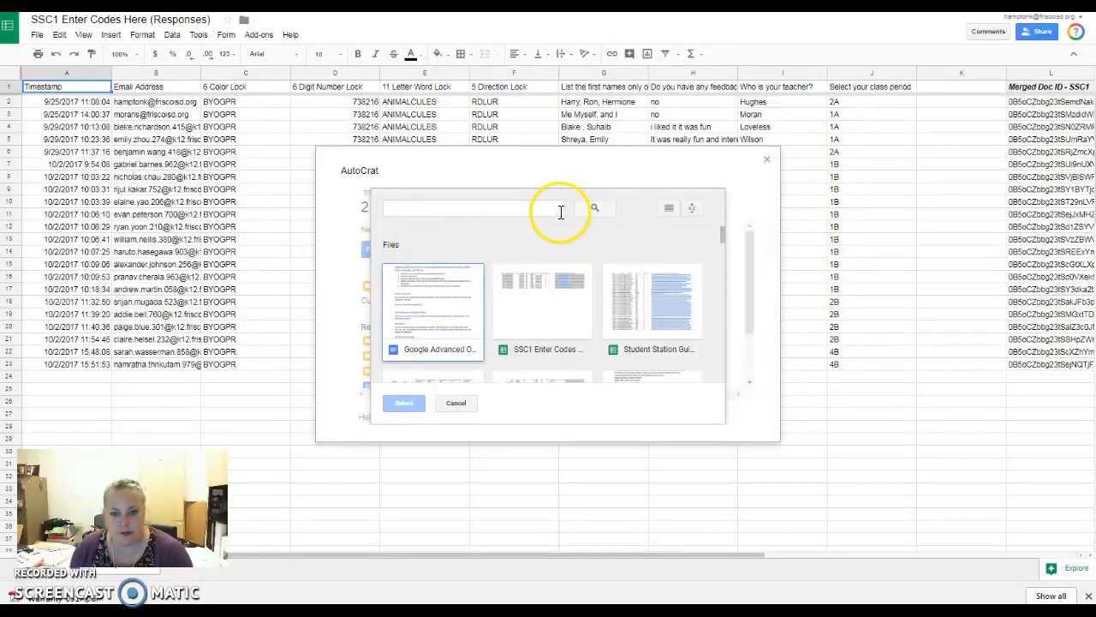
click(522, 209)
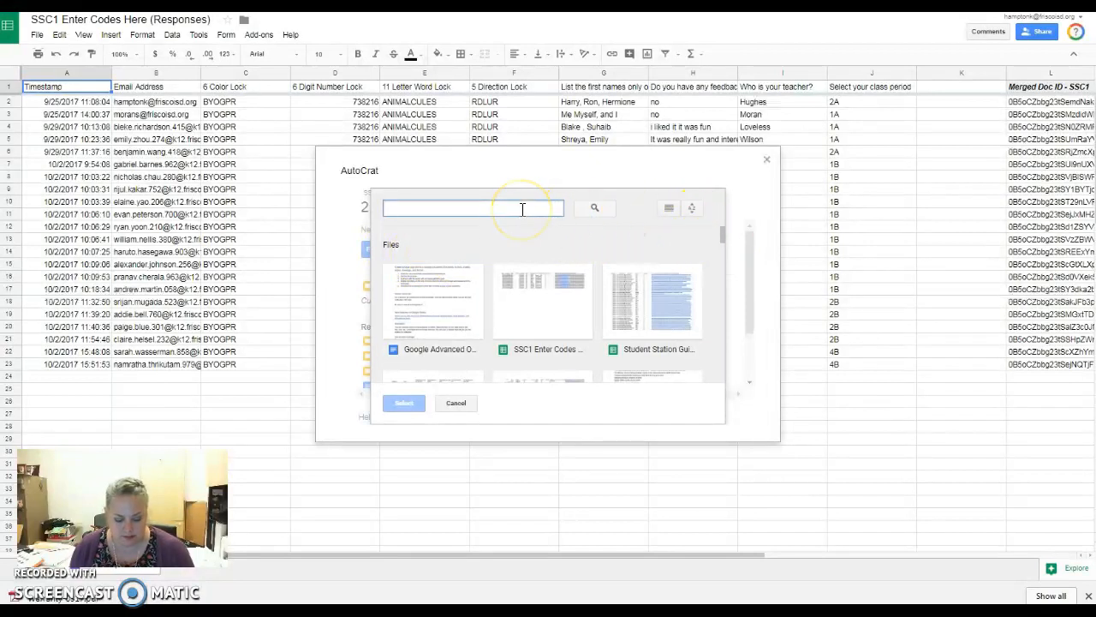
text(SSC Certificate)
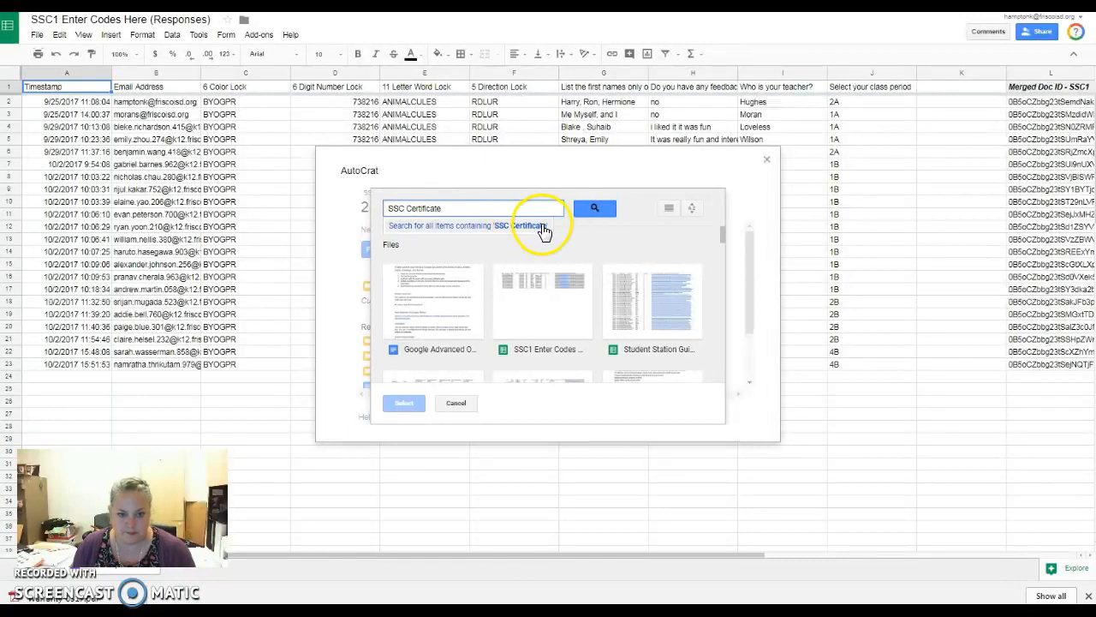
click(594, 208)
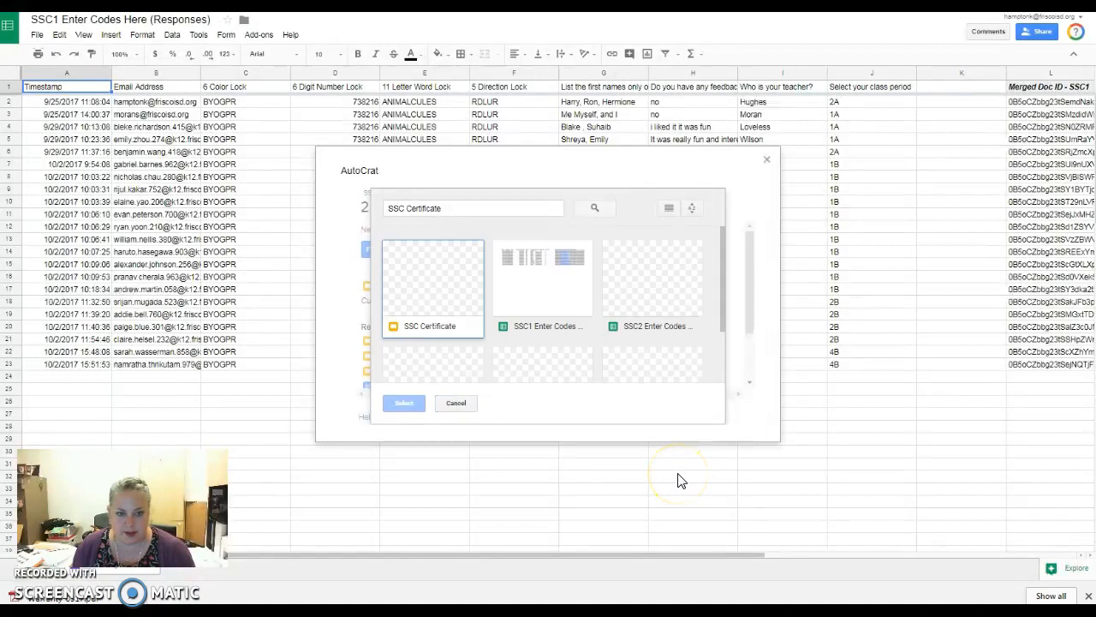
click(442, 279)
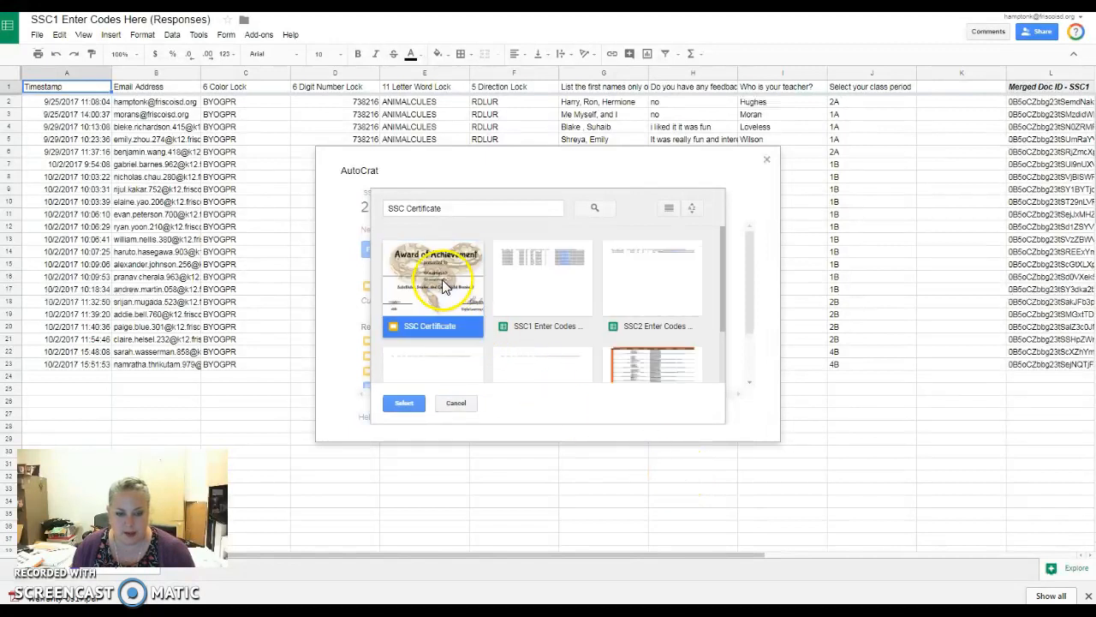
click(403, 403)
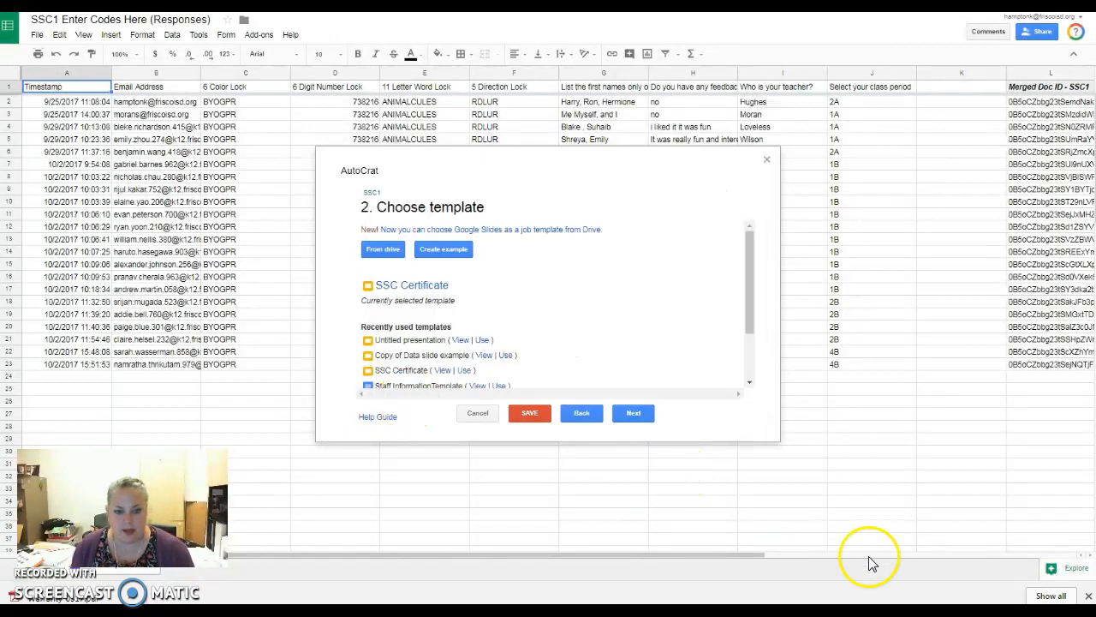
click(447, 249)
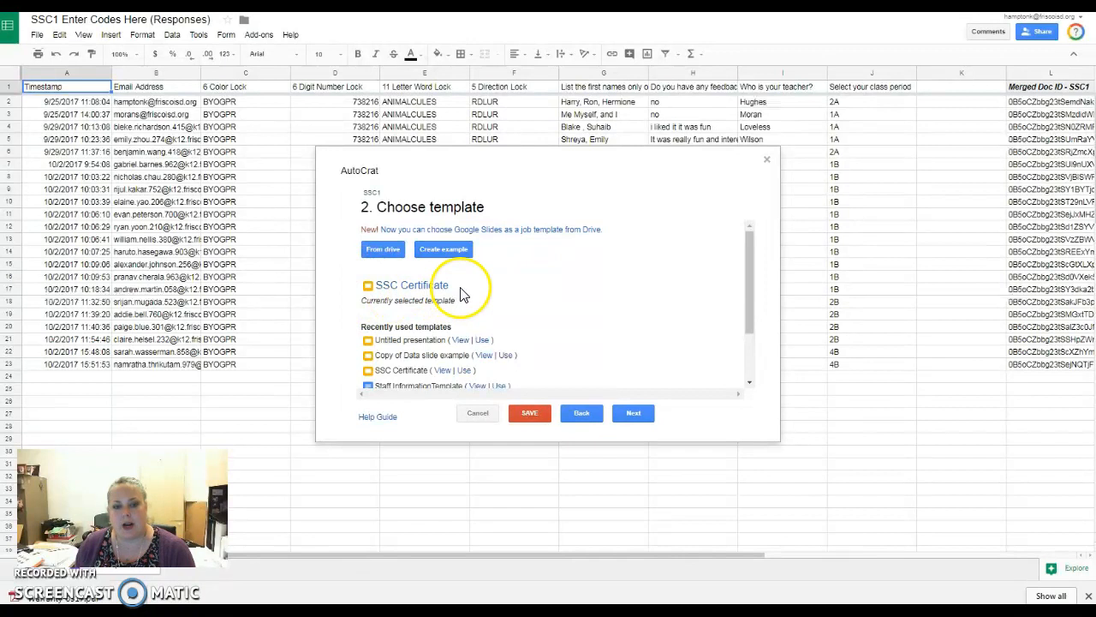
Step: Map the date tag to Timestamp and the names tag to "List the first names only of all the members of your group."
click(634, 413)
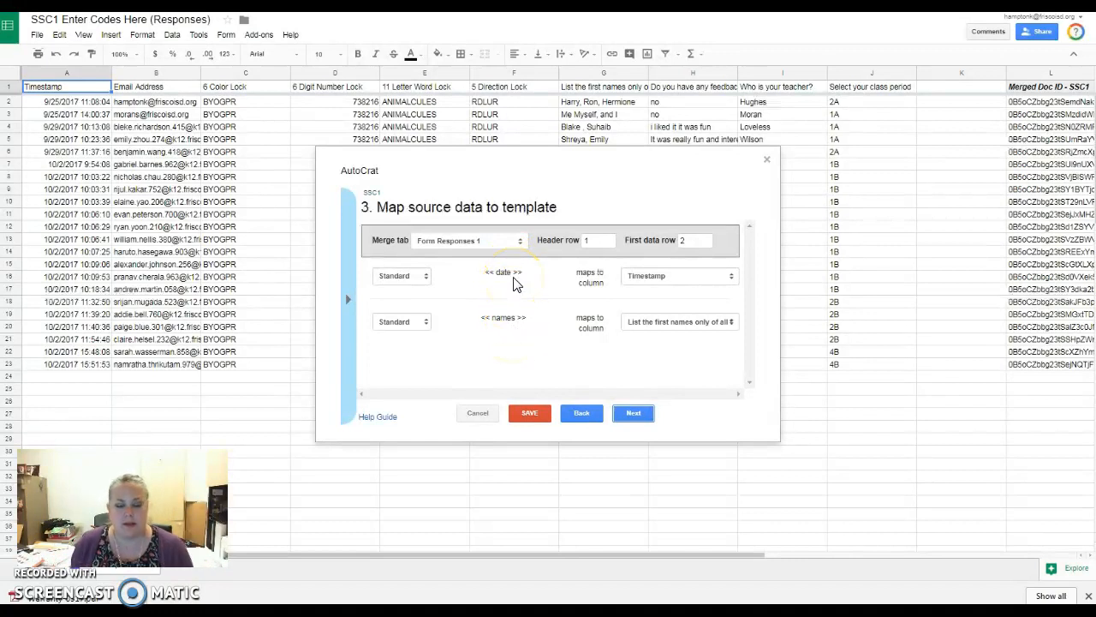
click(700, 279)
click(701, 277)
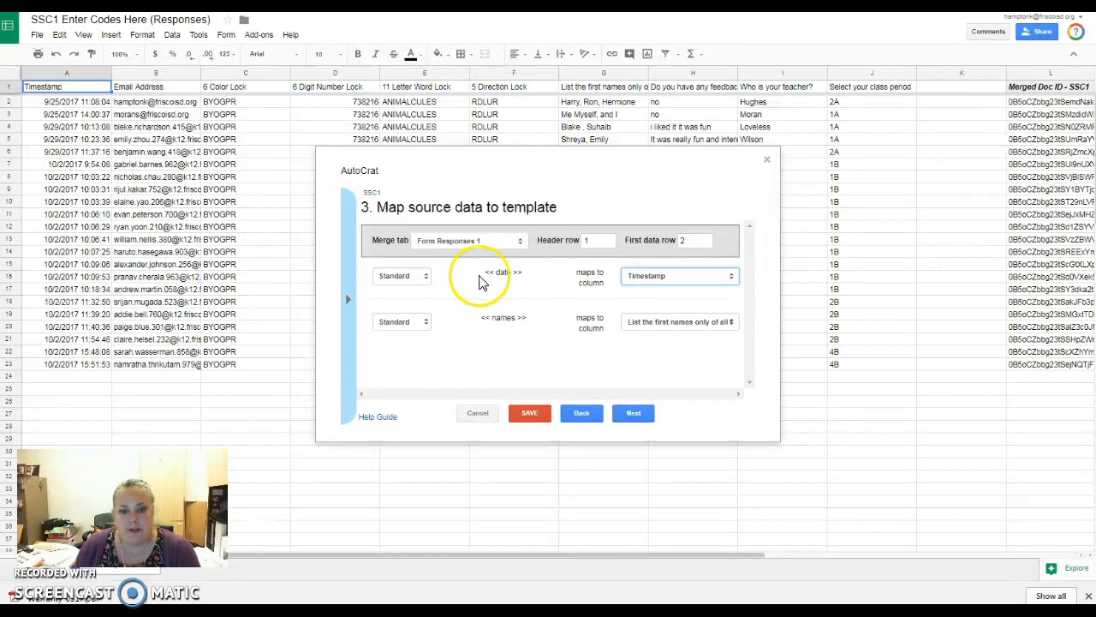
click(664, 329)
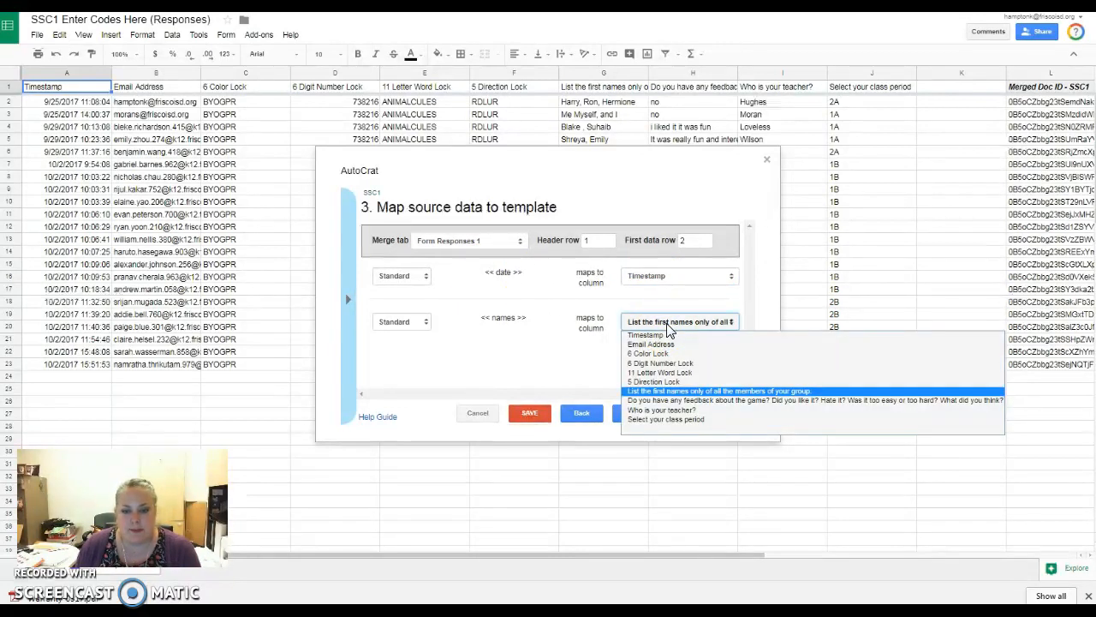
click(694, 395)
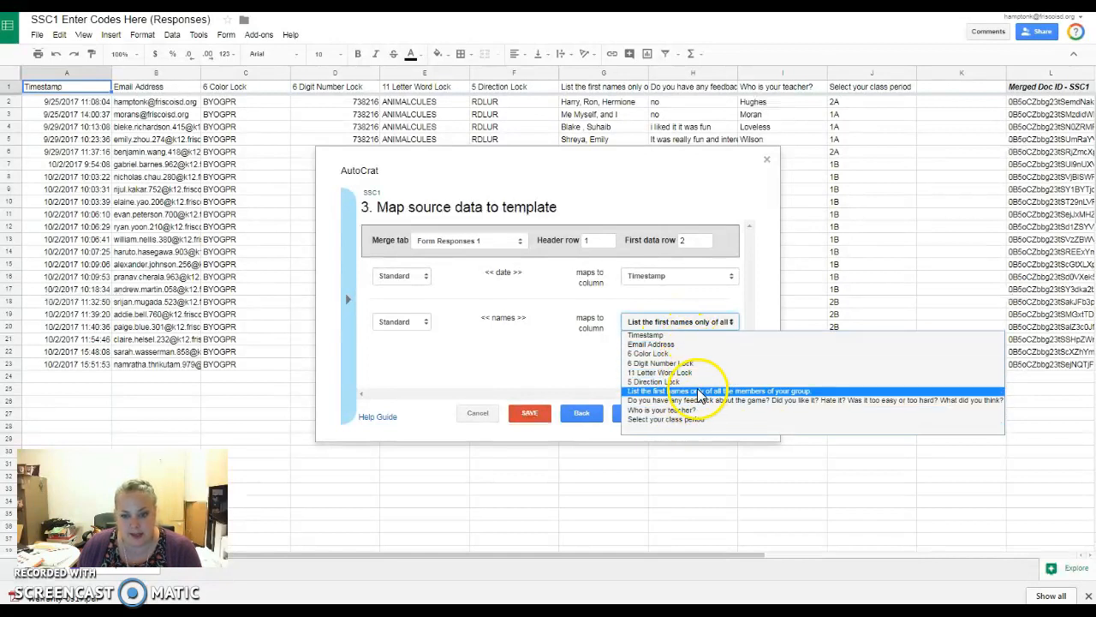
click(695, 392)
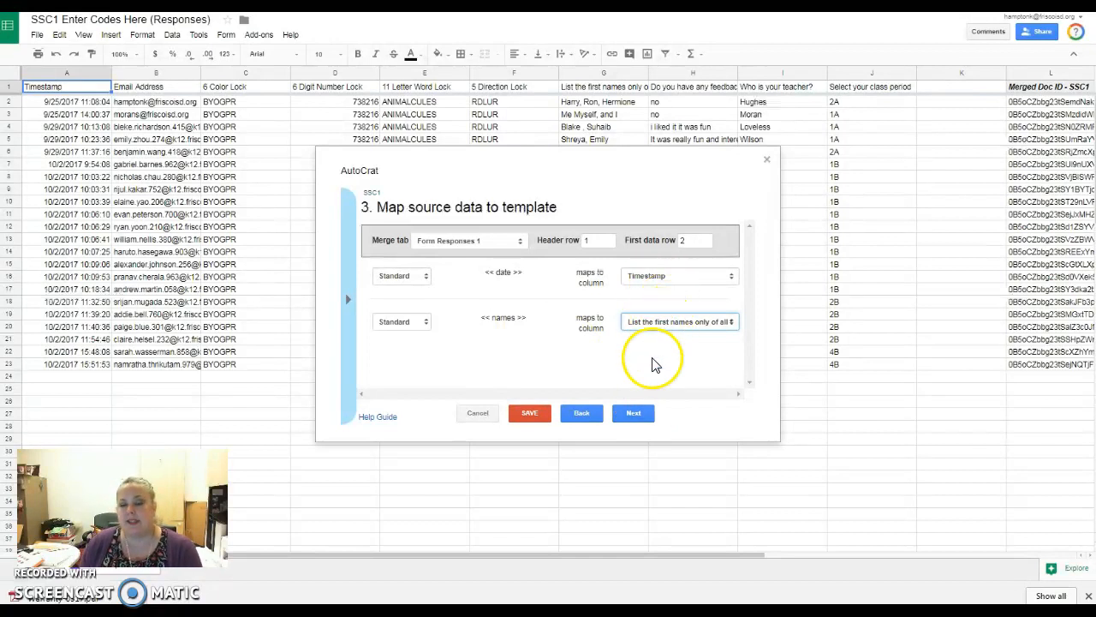
Step: Continue to the file settings and check the file name's merge tags against the list of available tags
click(632, 414)
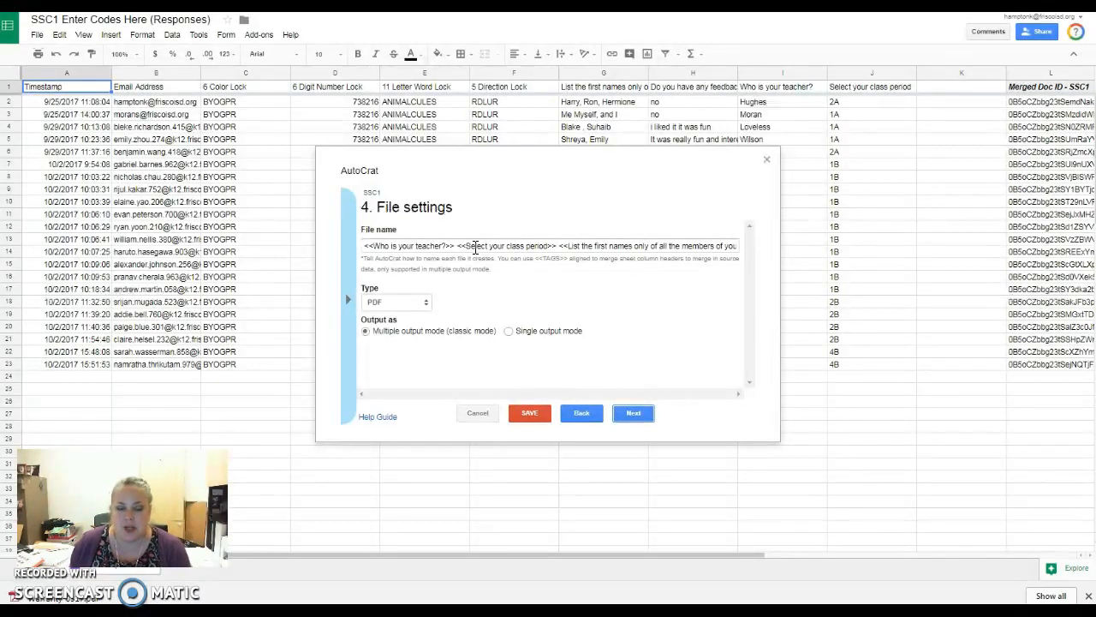
click(457, 247)
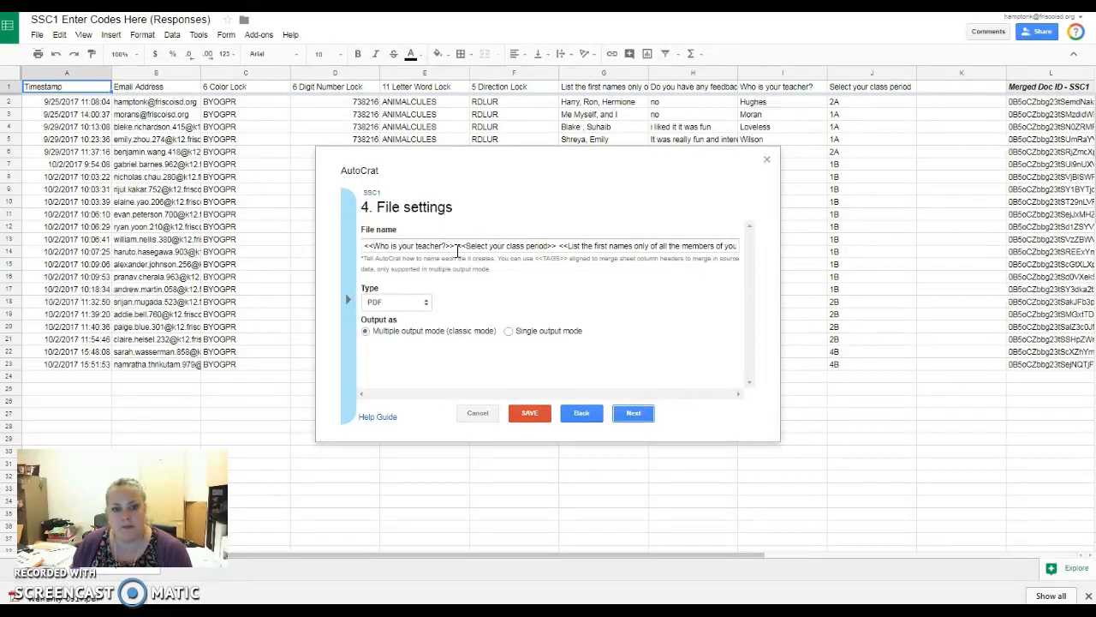
click(454, 245)
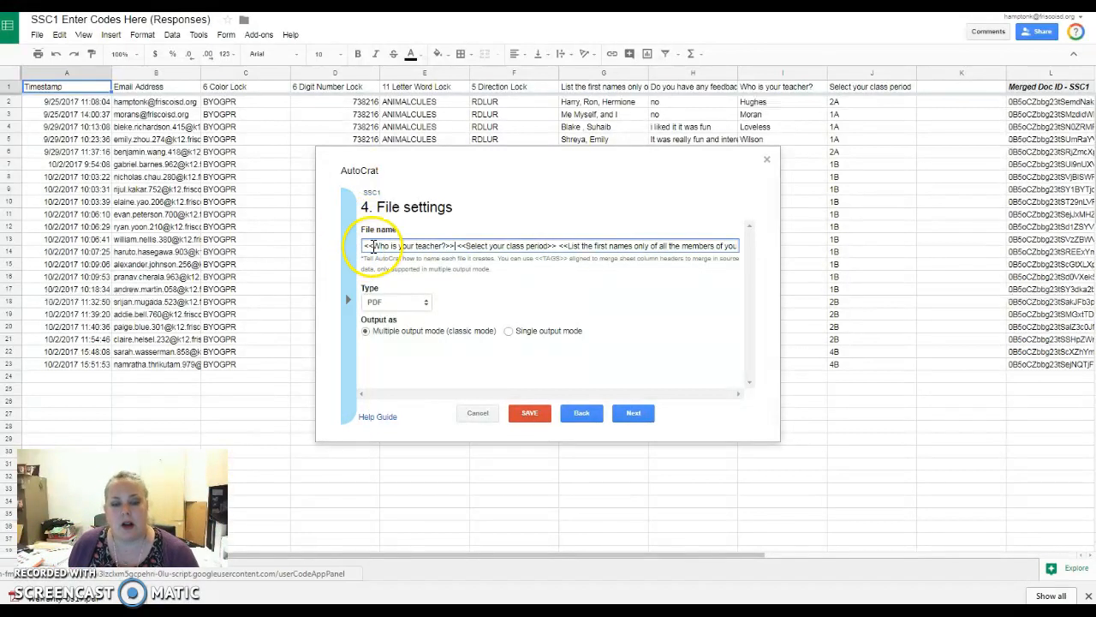
click(342, 292)
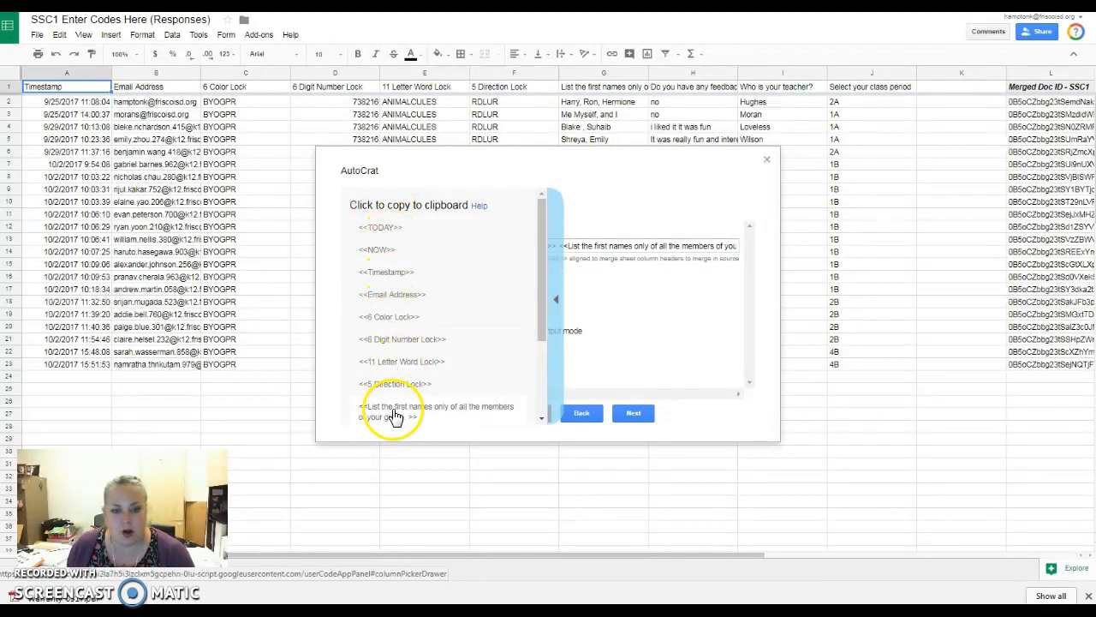
scroll(394, 417, down, 3)
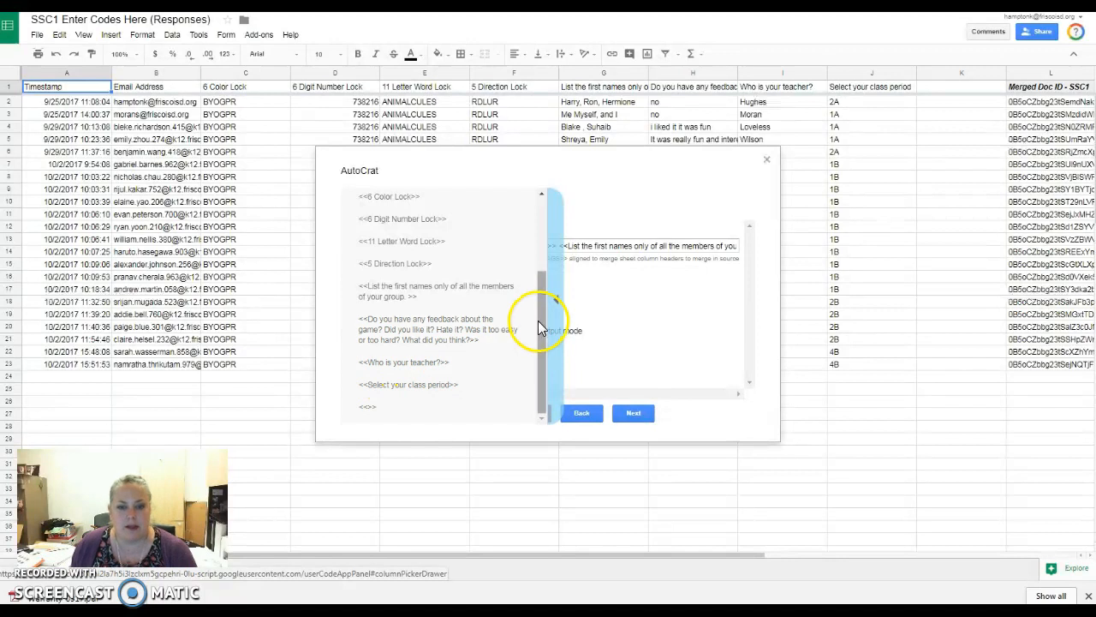
click(556, 300)
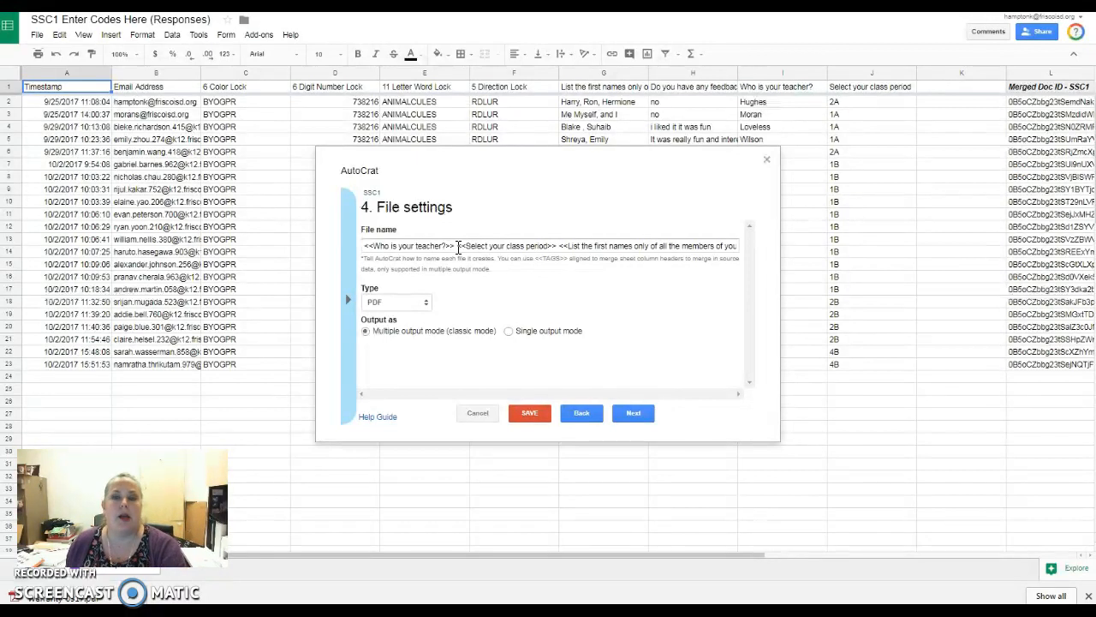
Step: Review the class period and first names tags in the file name, and open the SSC Completion Certificates folder in Drive
click(554, 247)
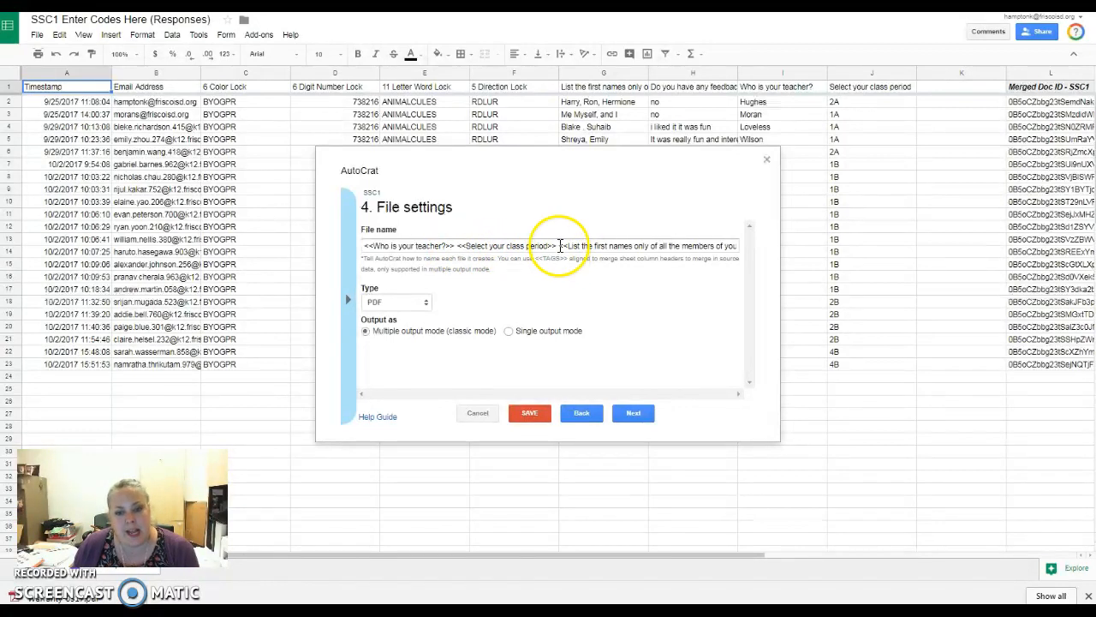
drag(721, 247, 745, 255)
click(673, 246)
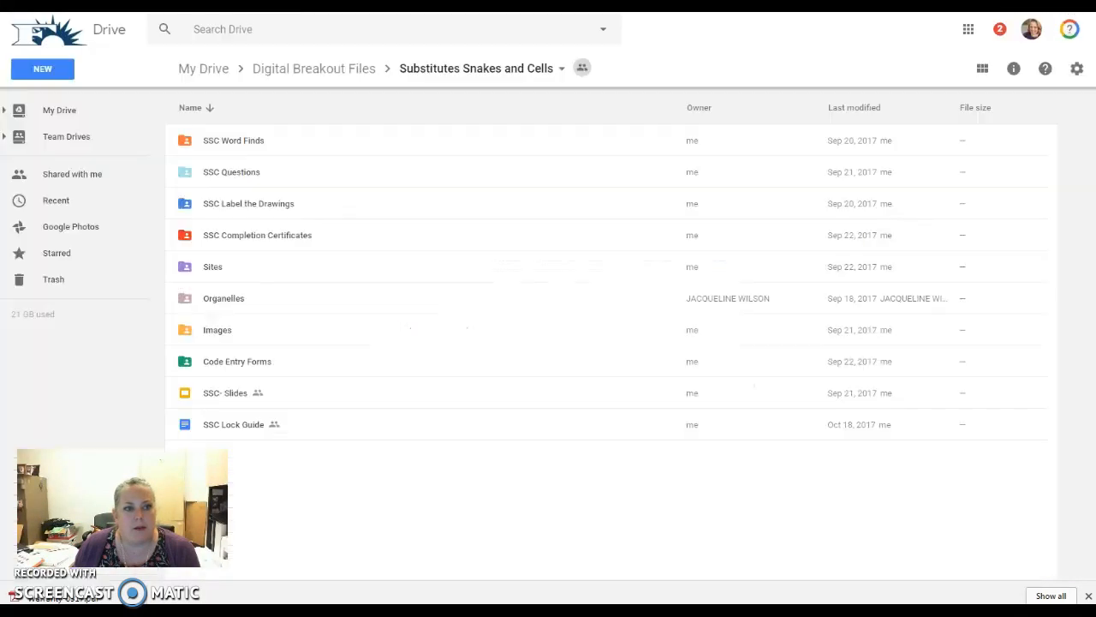
click(233, 238)
double_click(233, 239)
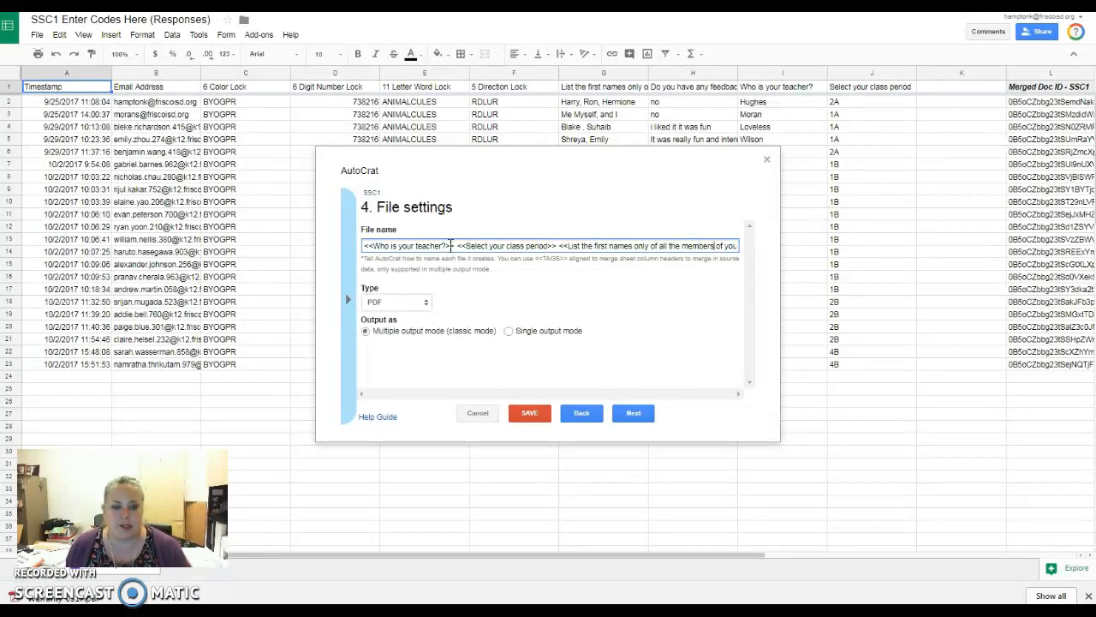
Step: Keep PDF as the file type with multiple output mode and continue to the destination folder choice
click(419, 306)
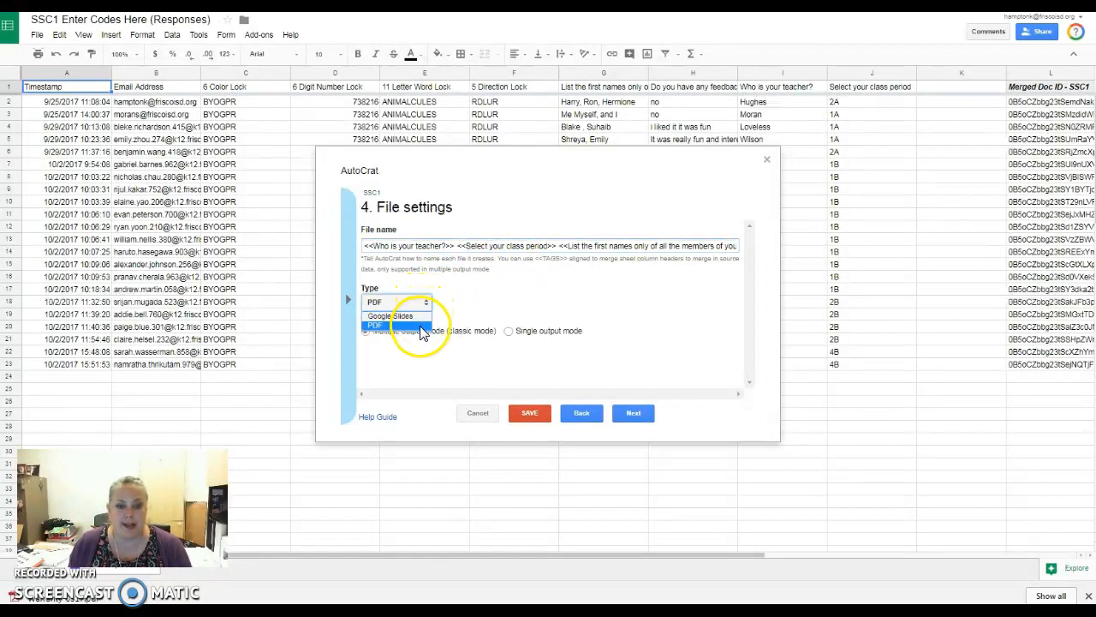
click(427, 305)
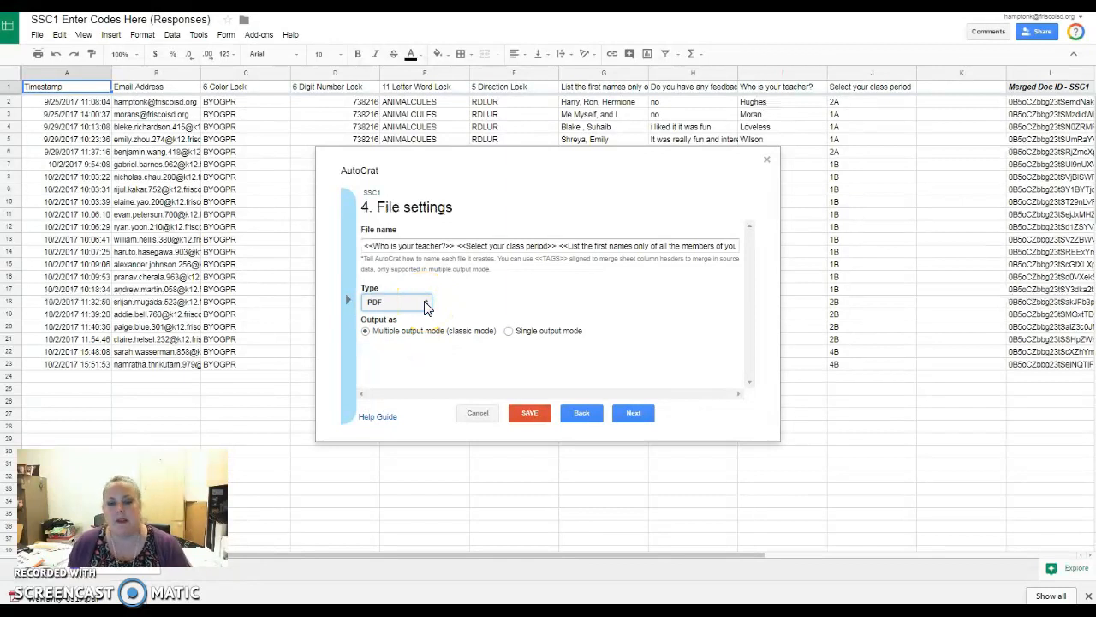
click(427, 305)
click(427, 305)
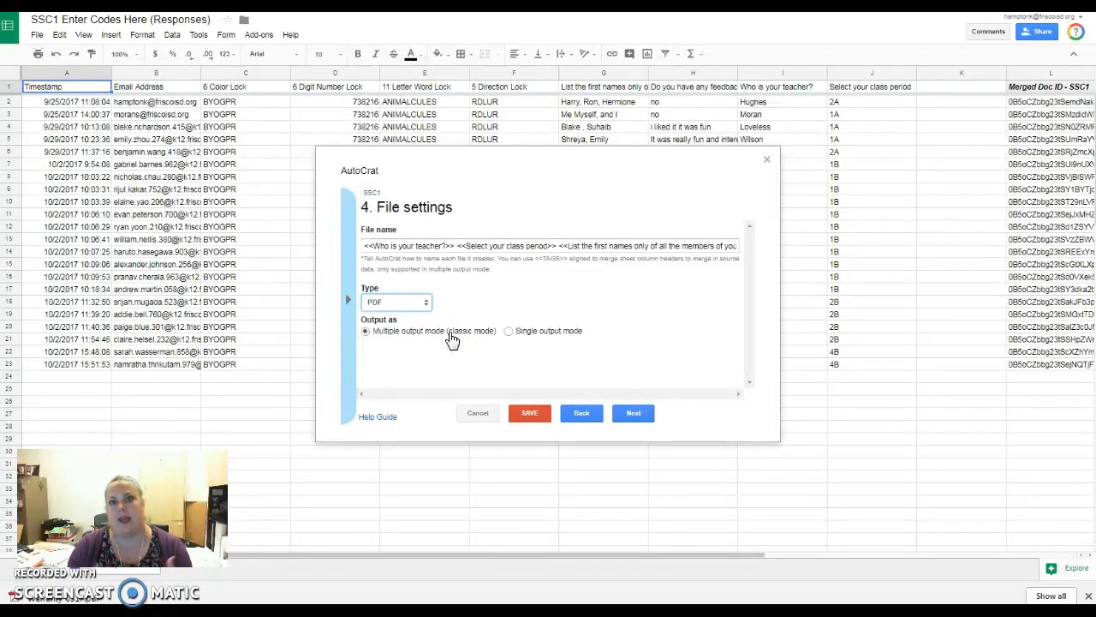
click(634, 415)
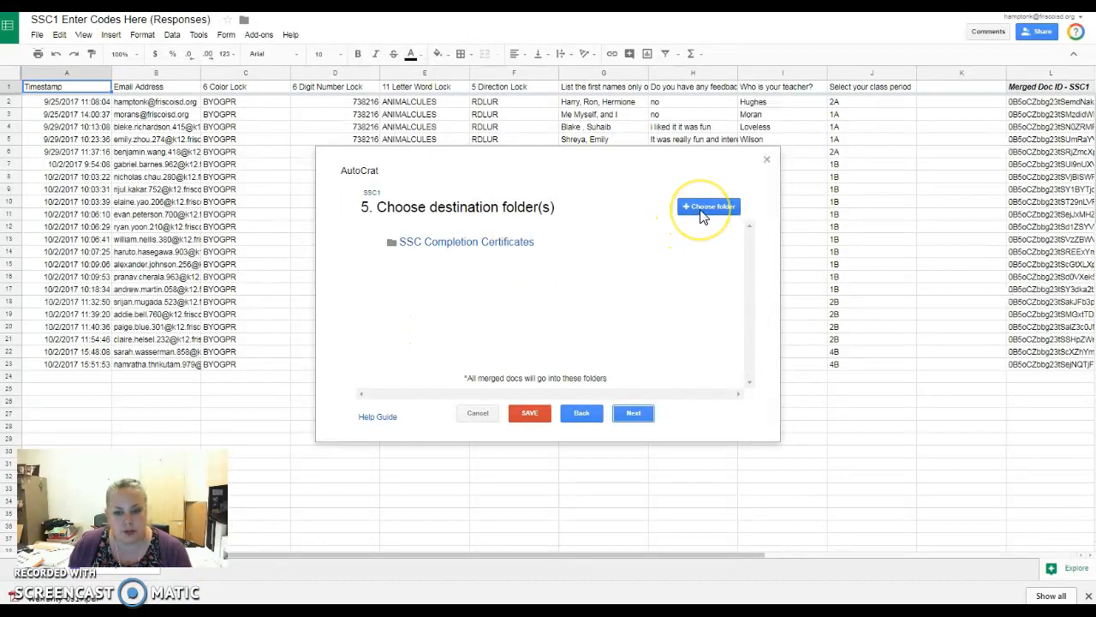
Step: Search Drive folders for "SSC" and add the SSC Completion Certificates folder as a destination
click(704, 209)
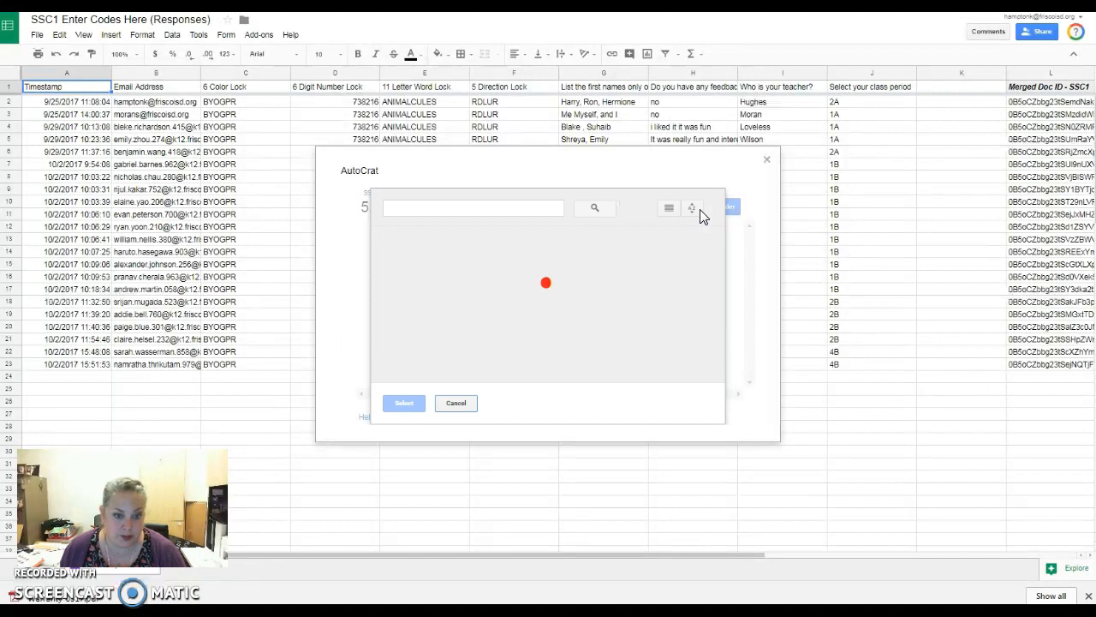
click(497, 212)
text(SSC)
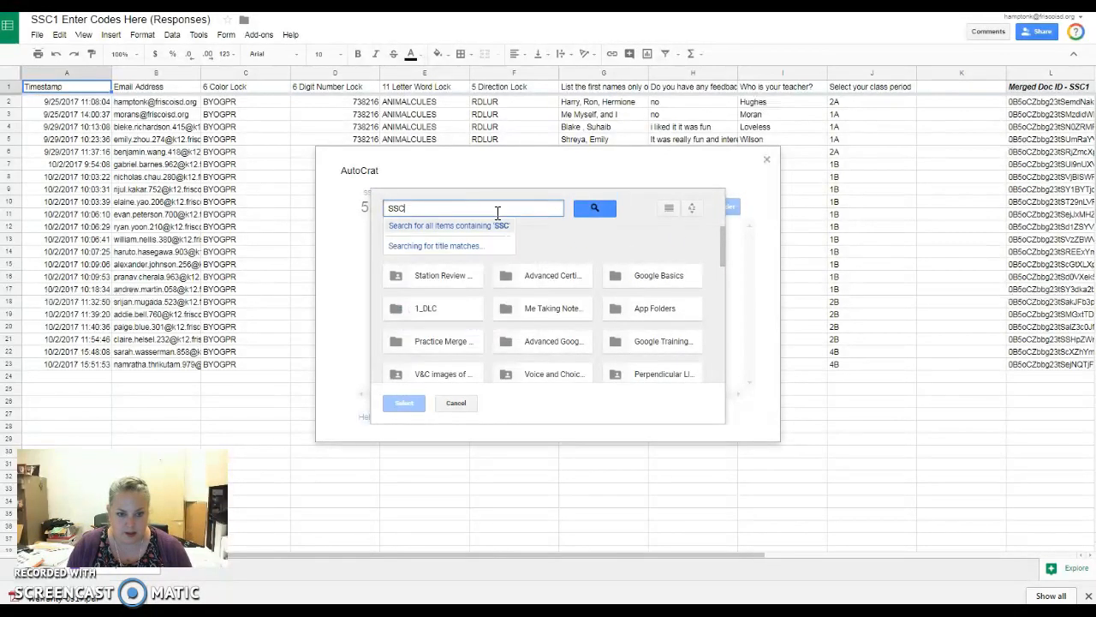
click(593, 210)
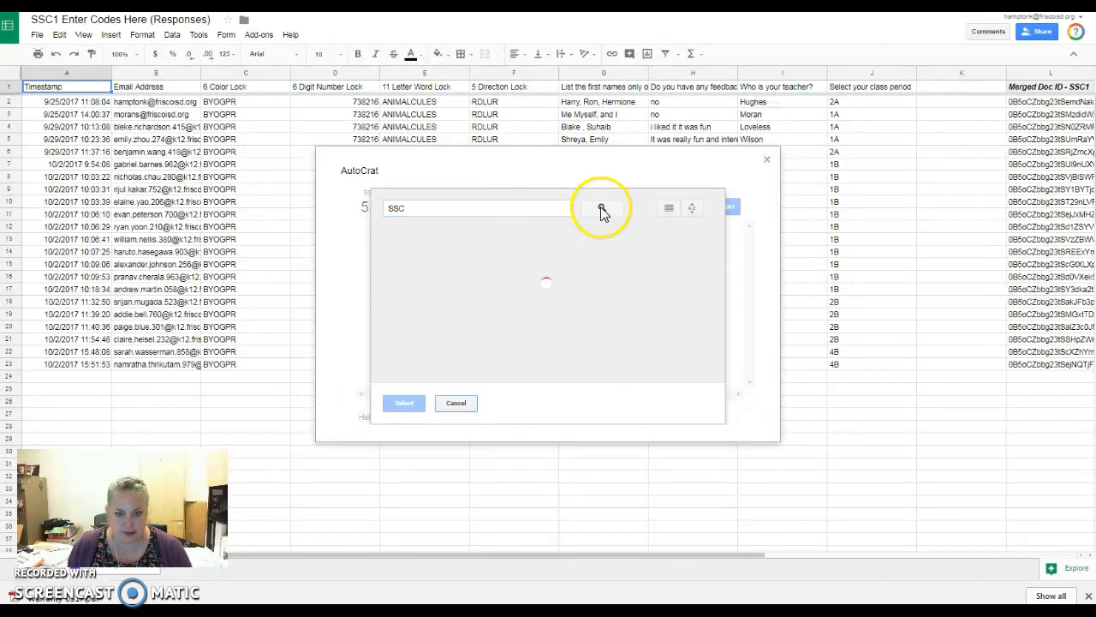
click(445, 284)
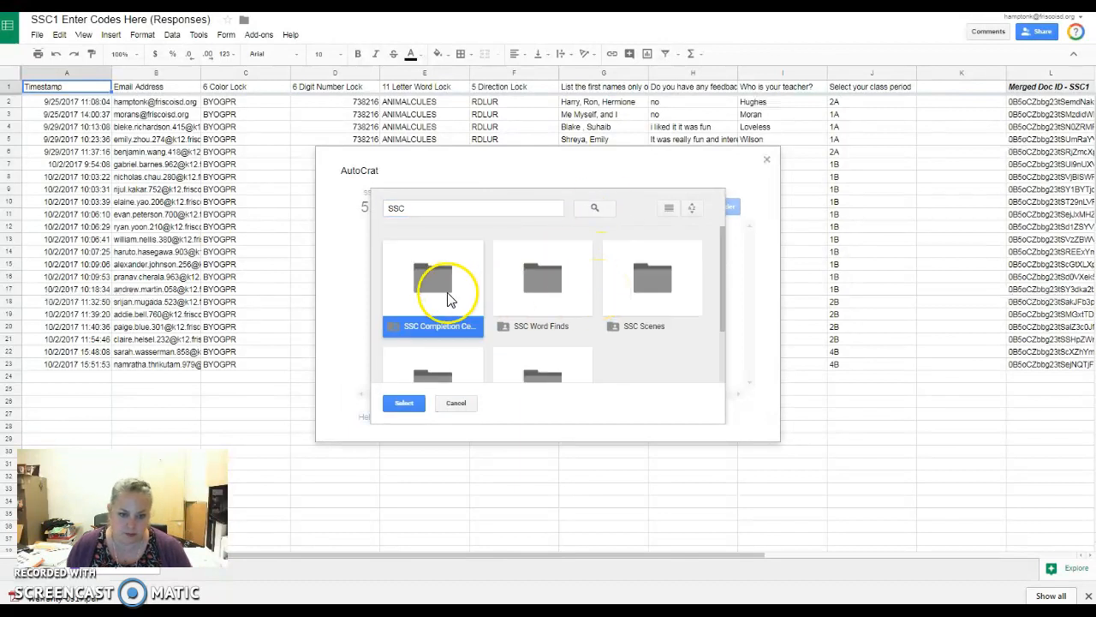
click(404, 403)
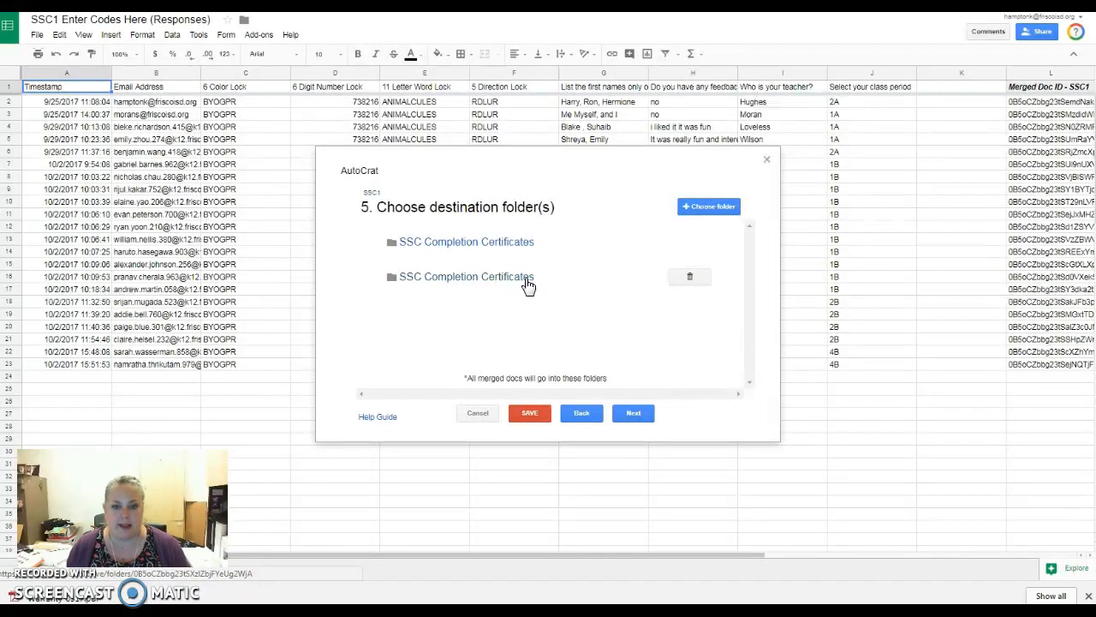
Step: Remove the duplicate SSC Completion Certificates entry from the destination folders
click(690, 281)
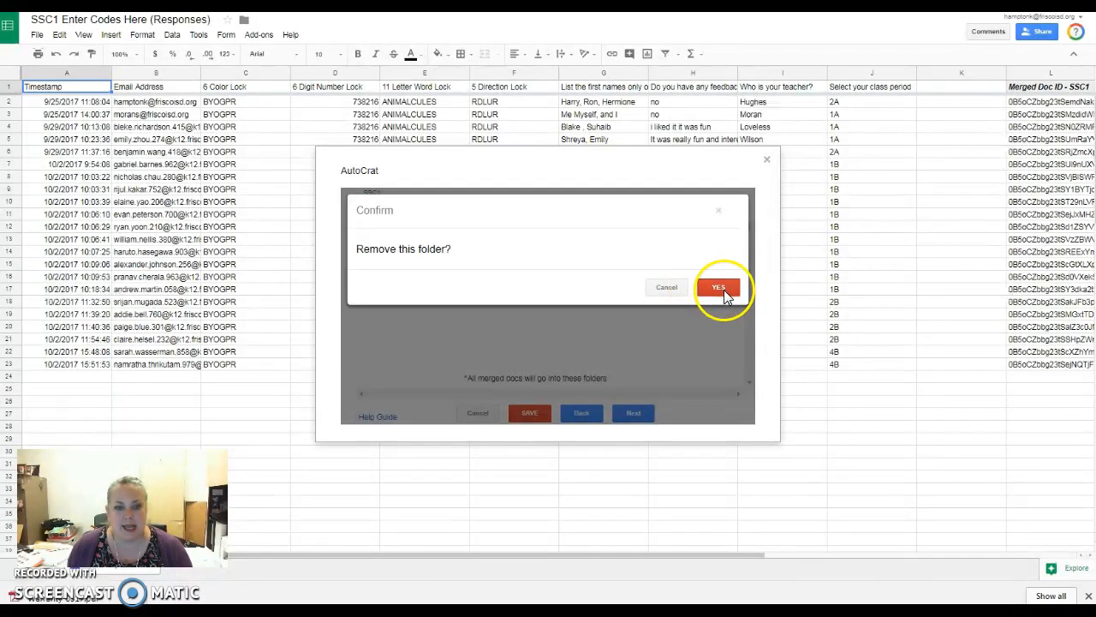
click(720, 288)
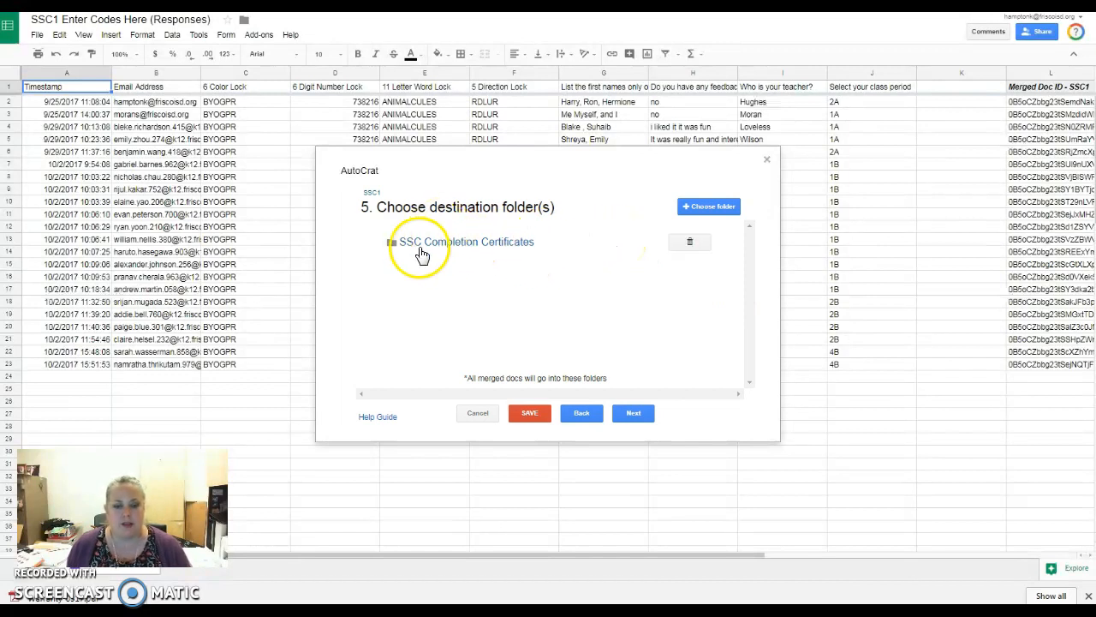
click(688, 261)
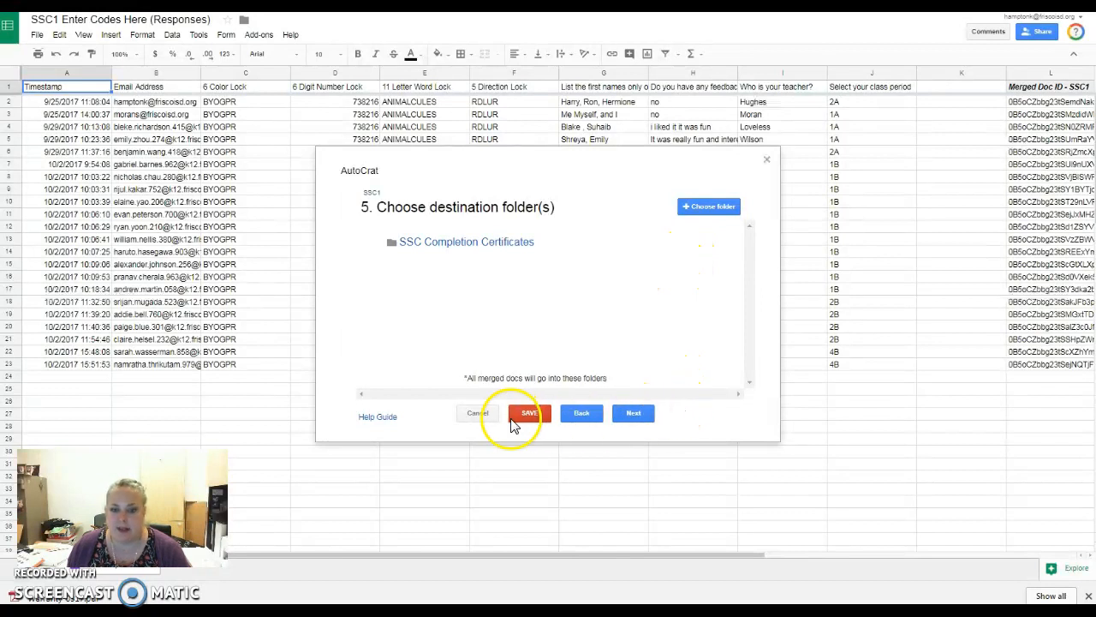
Step: Skip the dynamic folder reference, keep the merge condition Timestamp equals NOT NULL and continue to the sharing settings
click(638, 415)
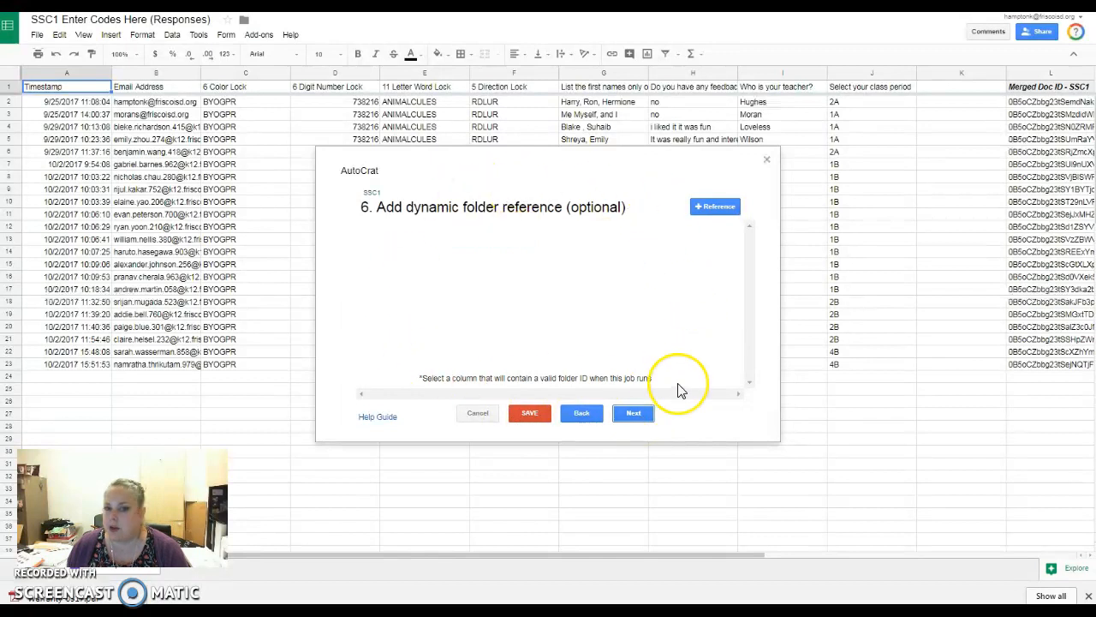
click(634, 415)
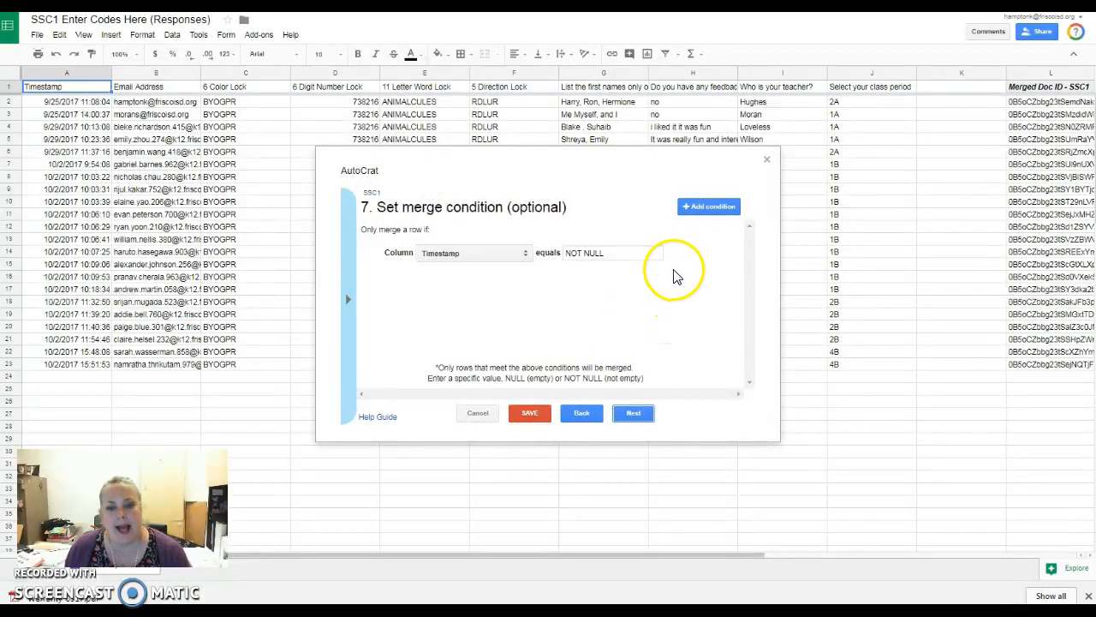
mouse_move(685, 269)
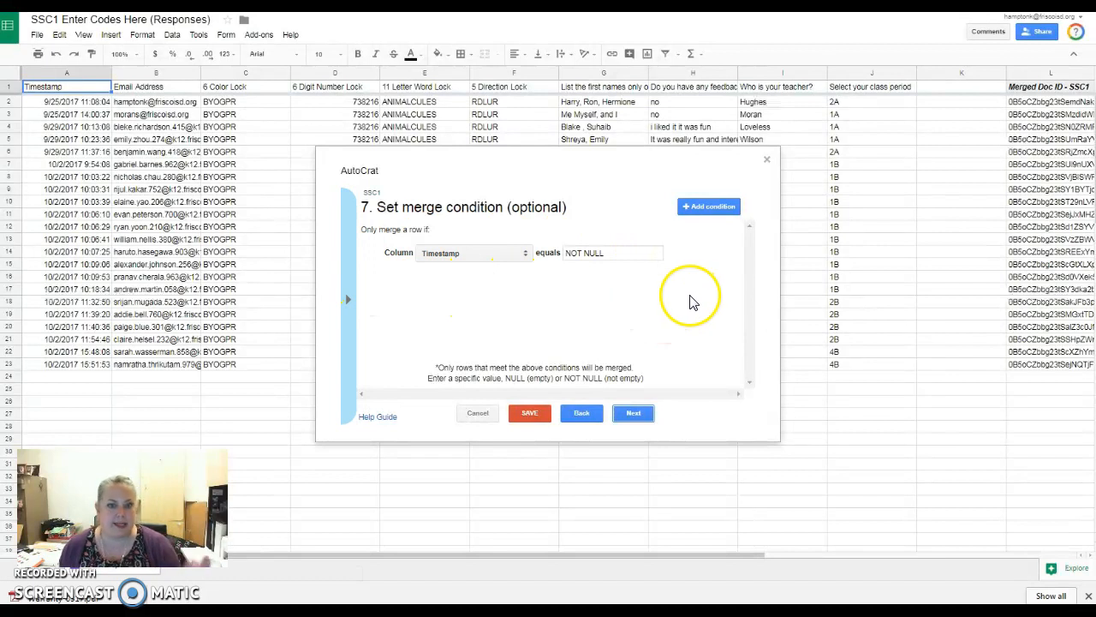
click(635, 417)
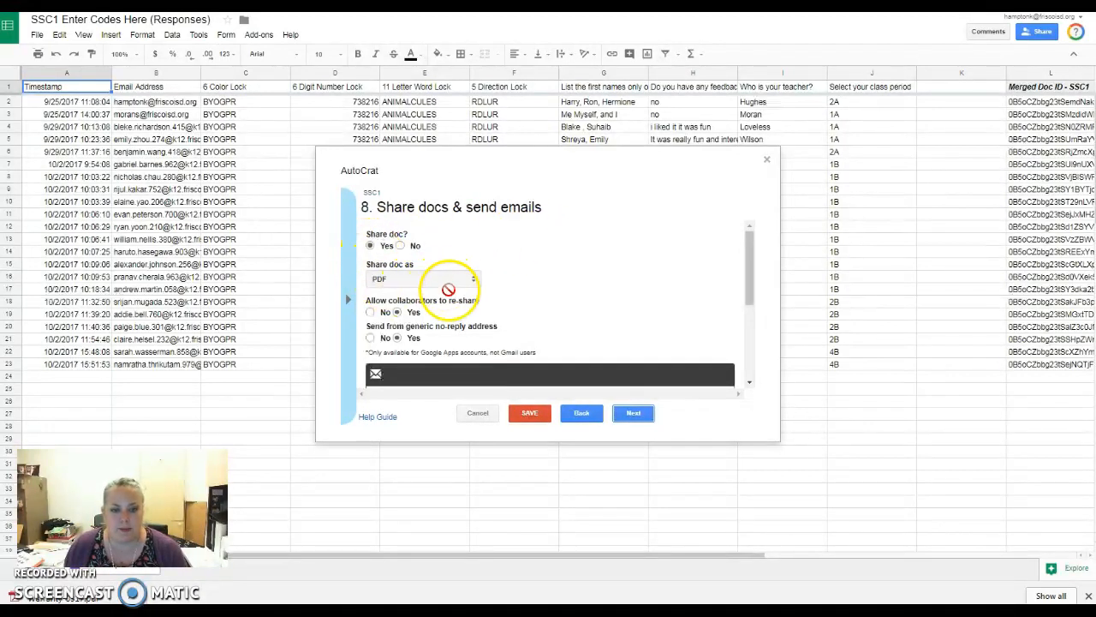
Step: Go to the email's To field and copy the <<Email Address>> tag from the list of available tags
scroll(461, 315, down, 2)
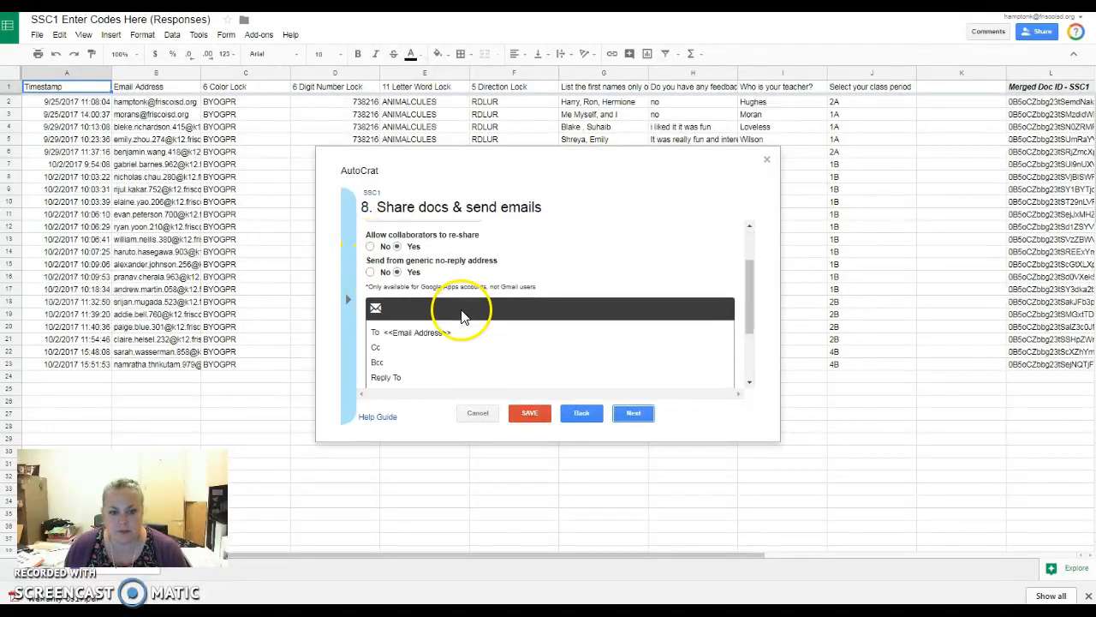
scroll(416, 274, down, 2)
click(412, 279)
click(457, 268)
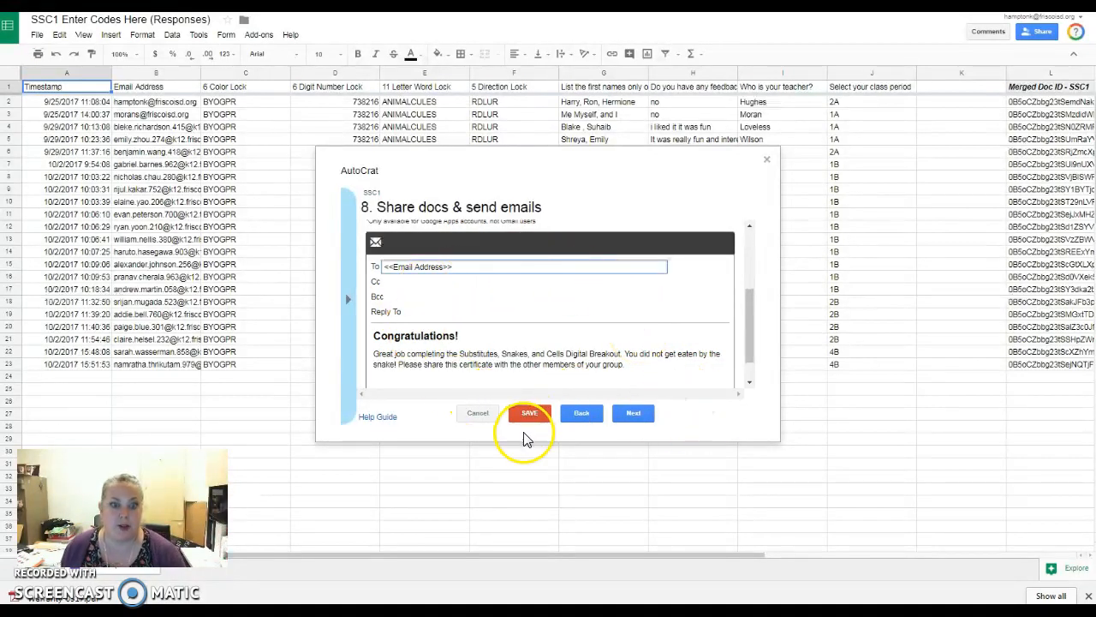
click(348, 299)
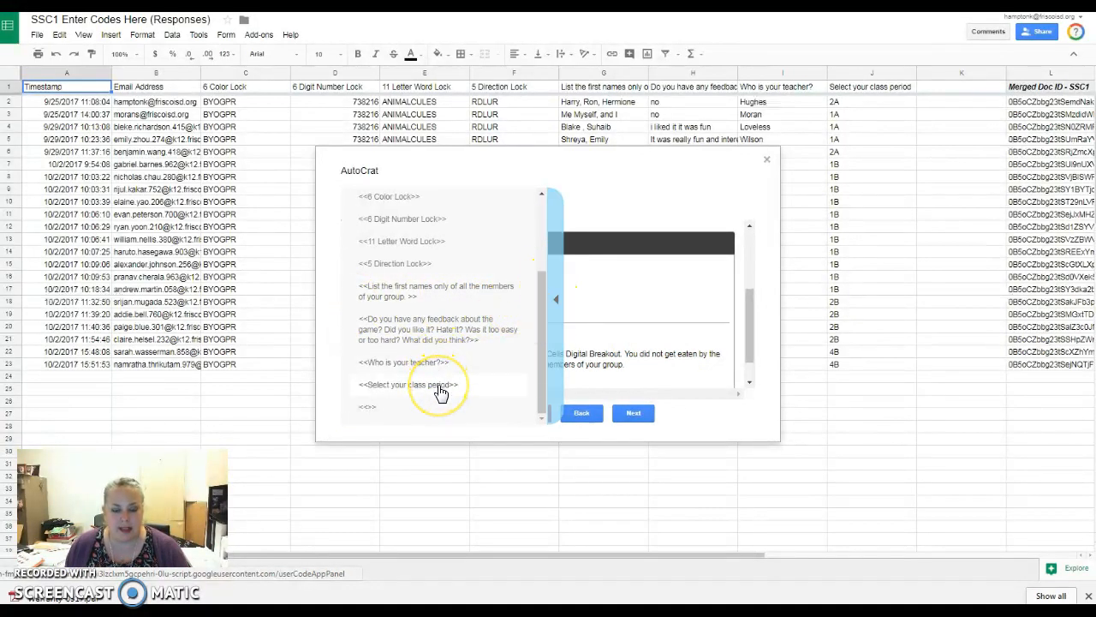
scroll(439, 392, up, 3)
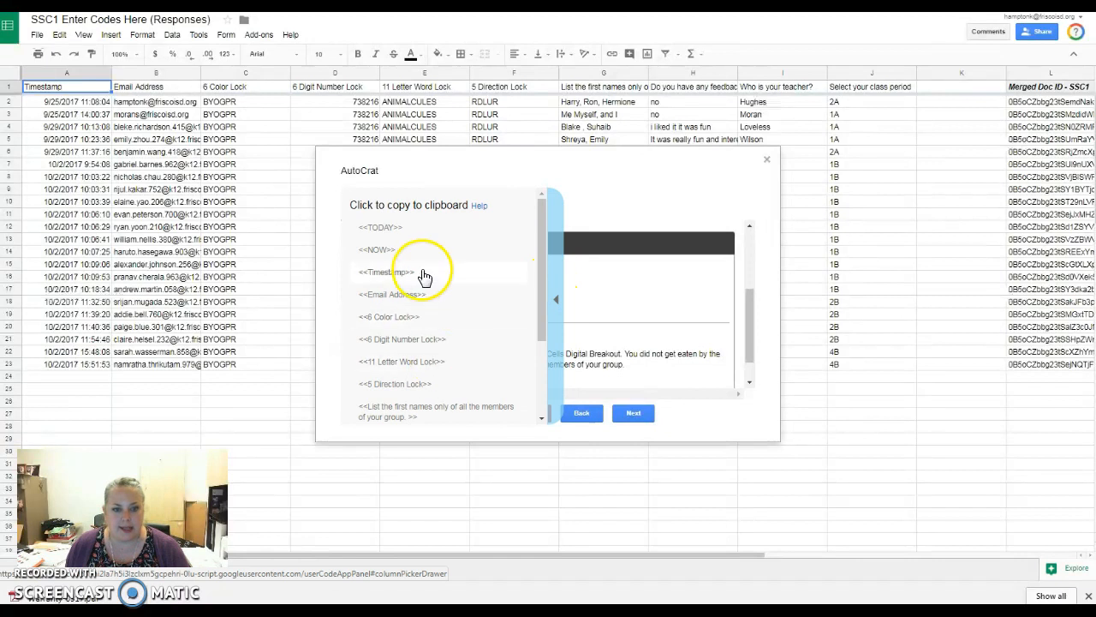
click(422, 295)
click(463, 267)
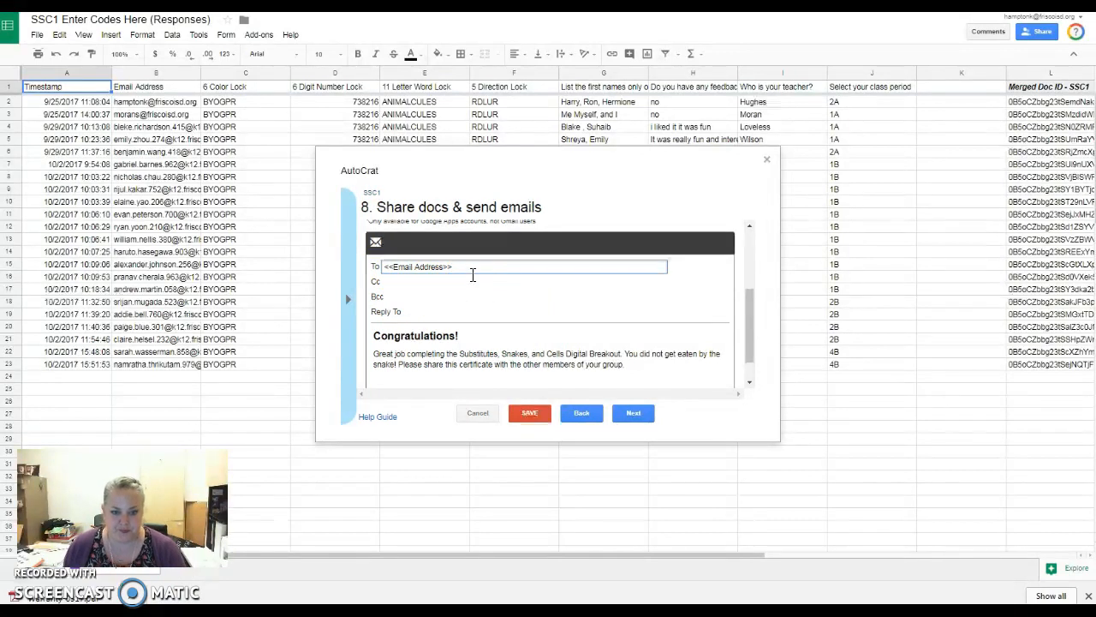
Step: Review the certificate email's subject and its message text
scroll(472, 274, down, 1)
click(467, 304)
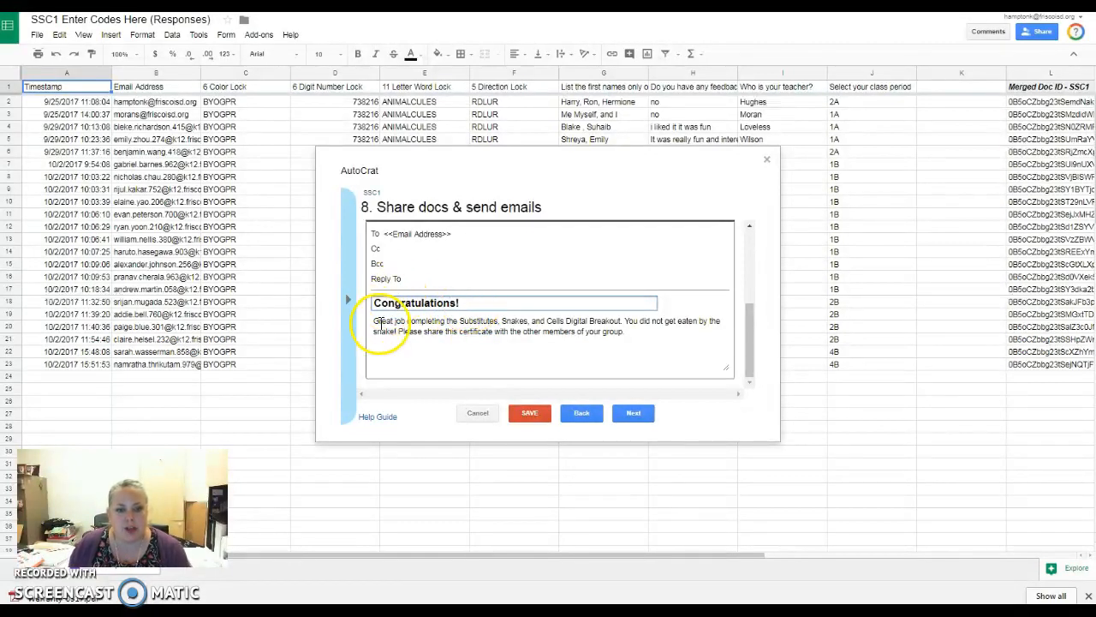
drag(374, 323, 630, 333)
click(630, 332)
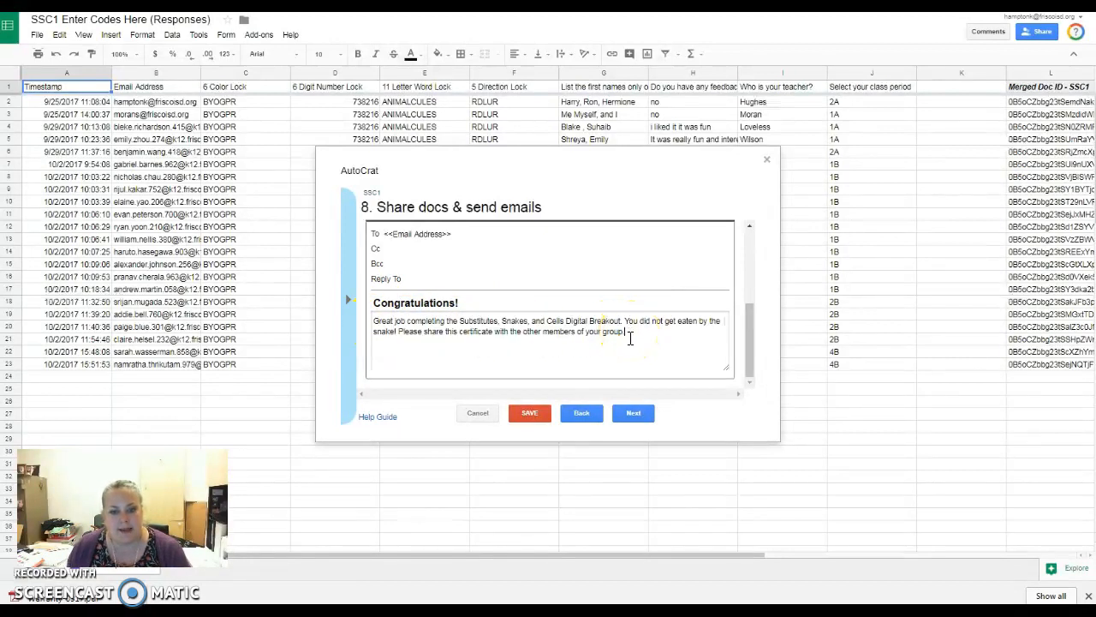
Step: Save the merge job with the form trigger on and the time trigger off, and close autoCrat
click(633, 415)
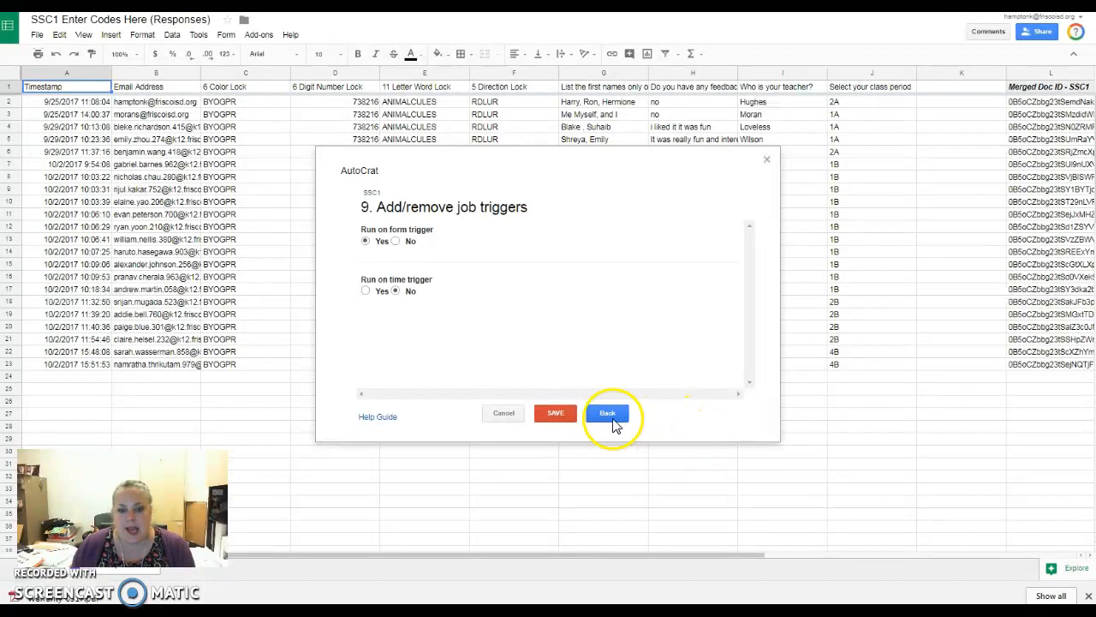
click(557, 414)
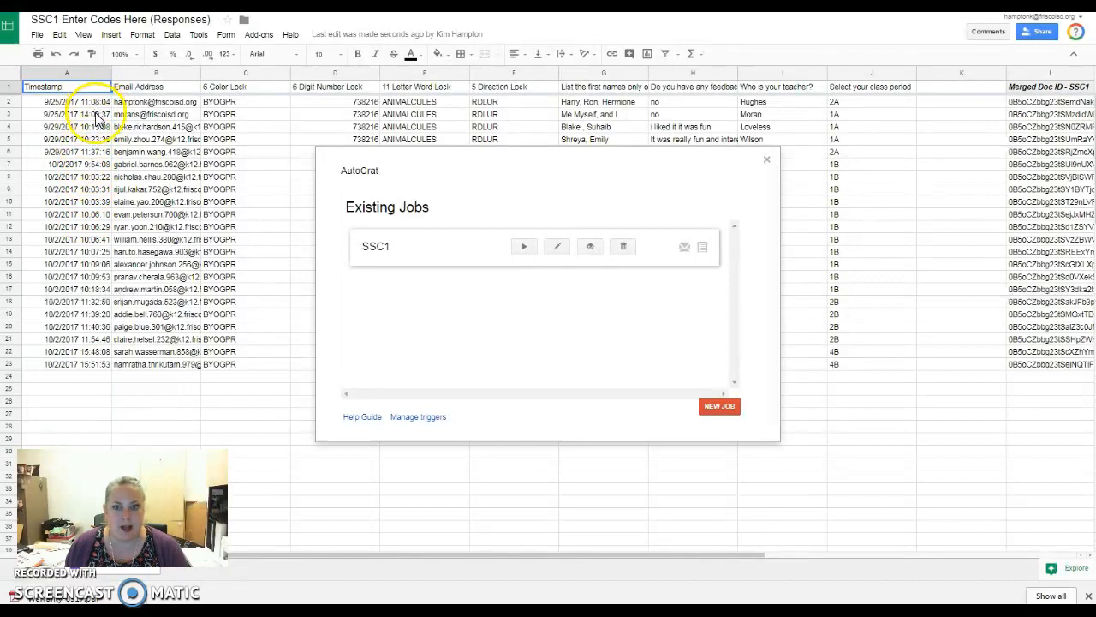
click(766, 161)
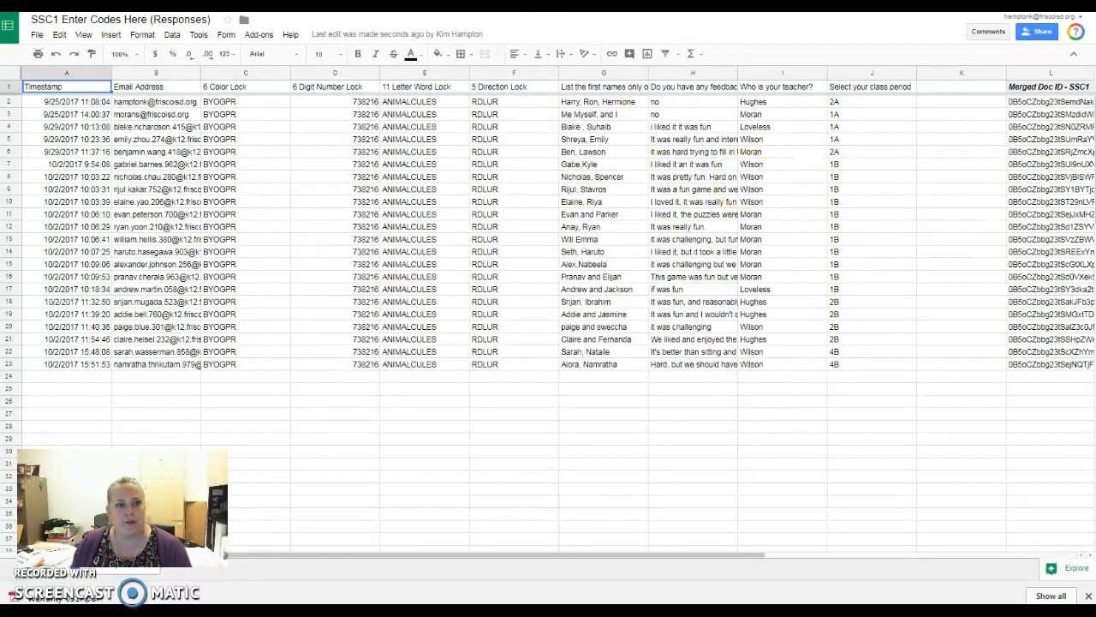
Step: Switch to the live "SSC Enter Codes Here" form and look over its email address and lock code questions
click(565, 5)
click(880, 32)
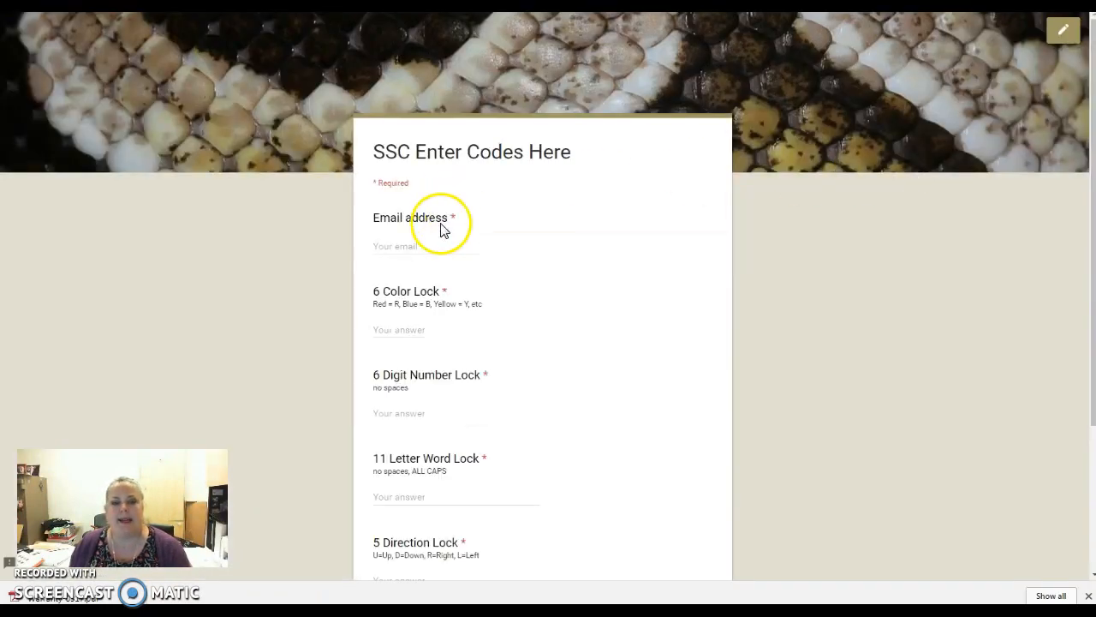
click(437, 245)
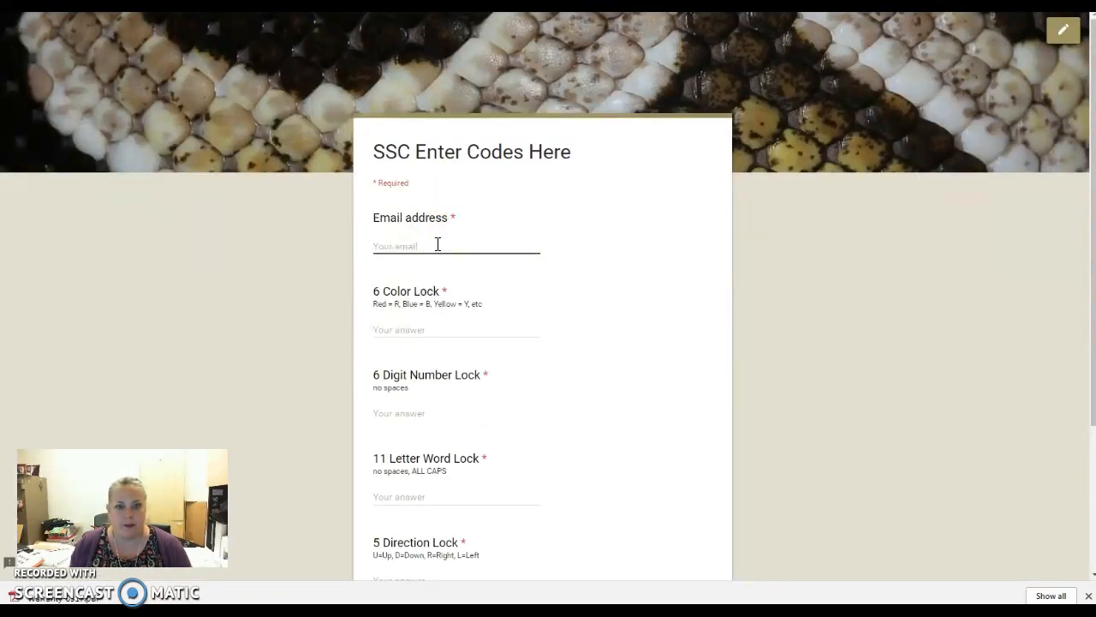
click(418, 331)
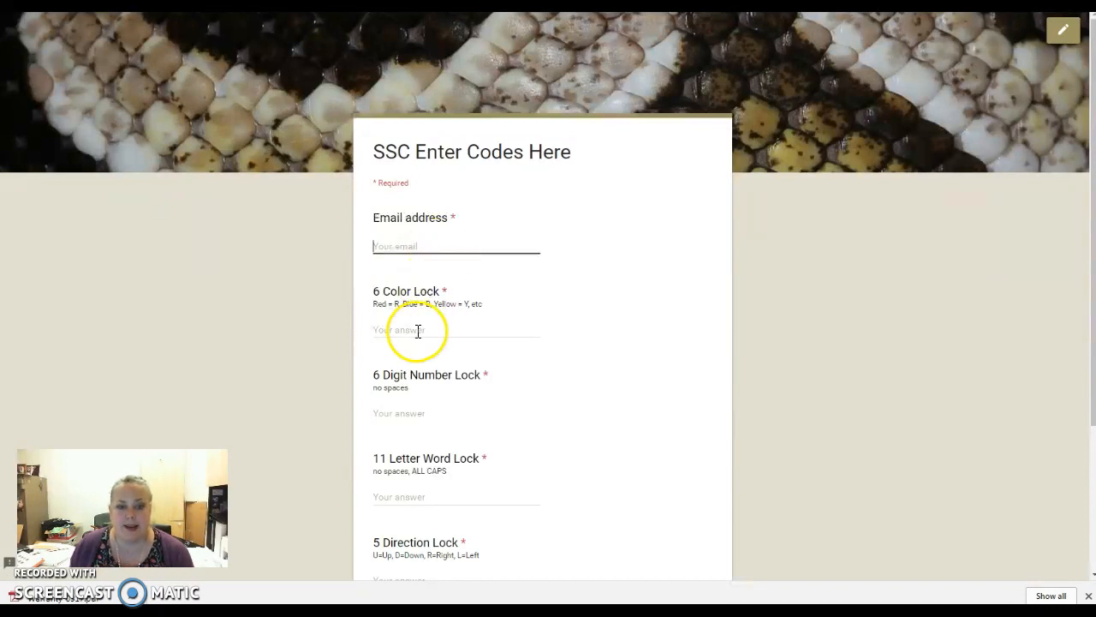
scroll(435, 368, down, 3)
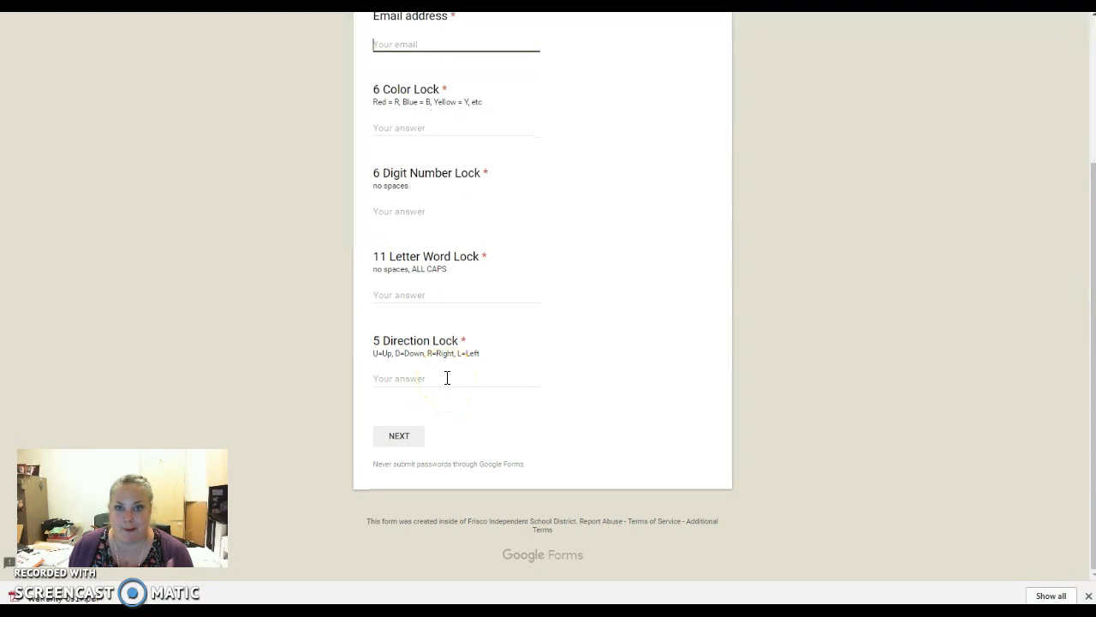
scroll(447, 378, up, 3)
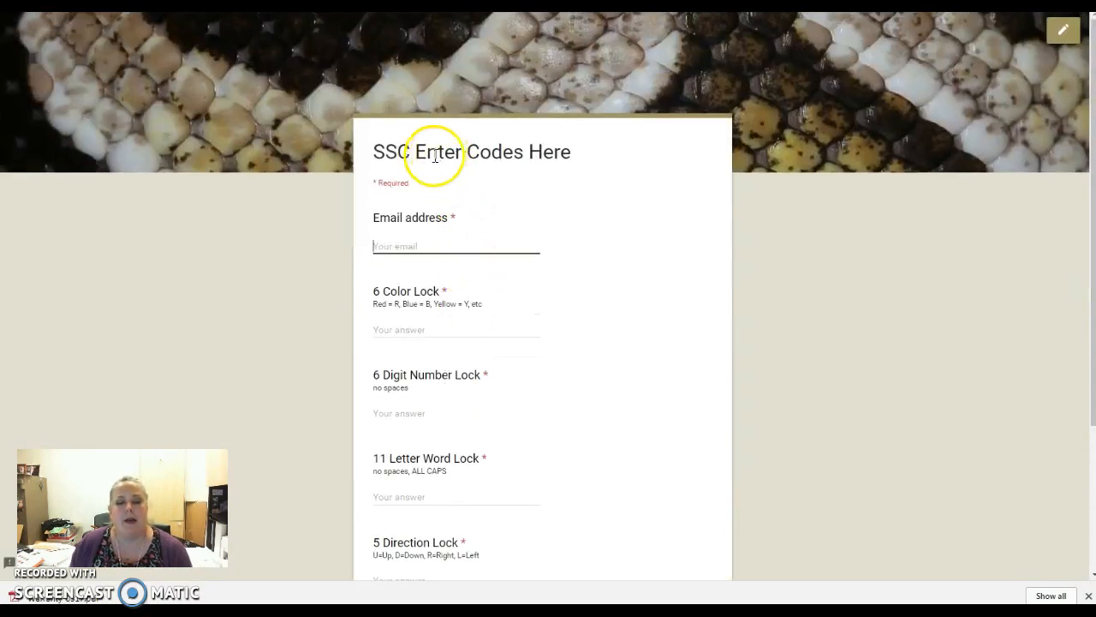